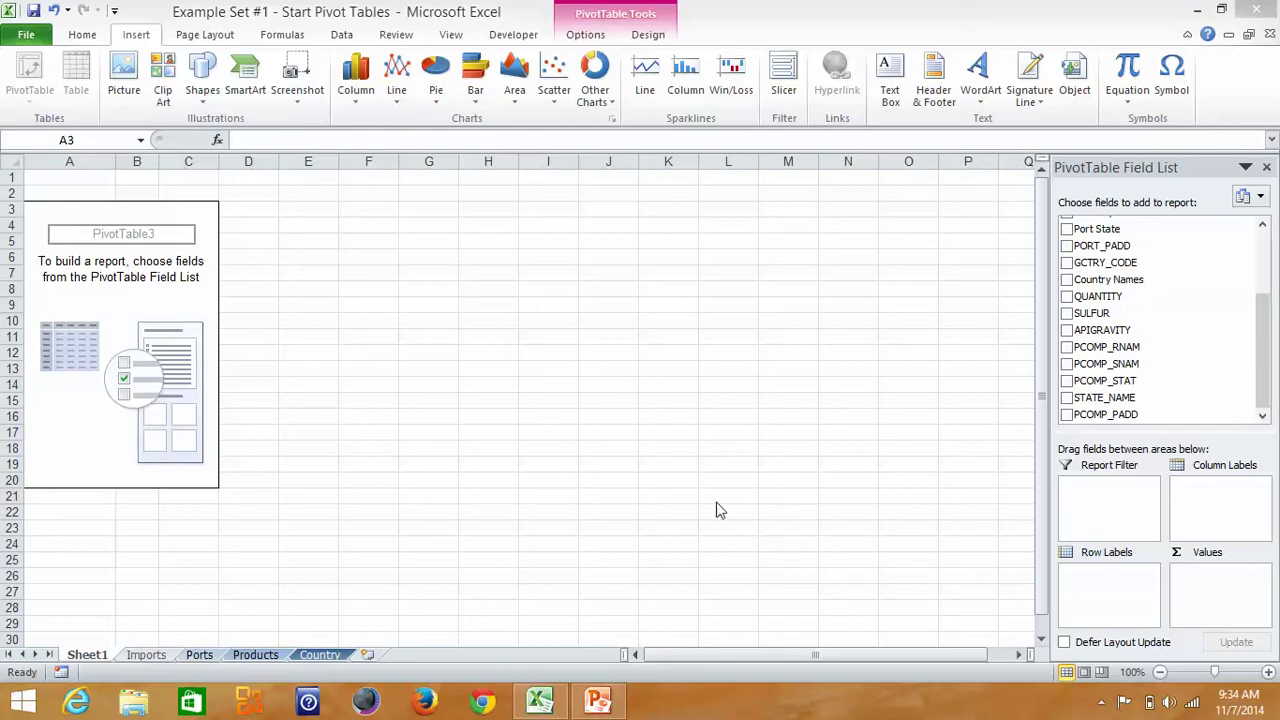
Step: Review the boss's request in the slide show, then return to Excel
click(598, 702)
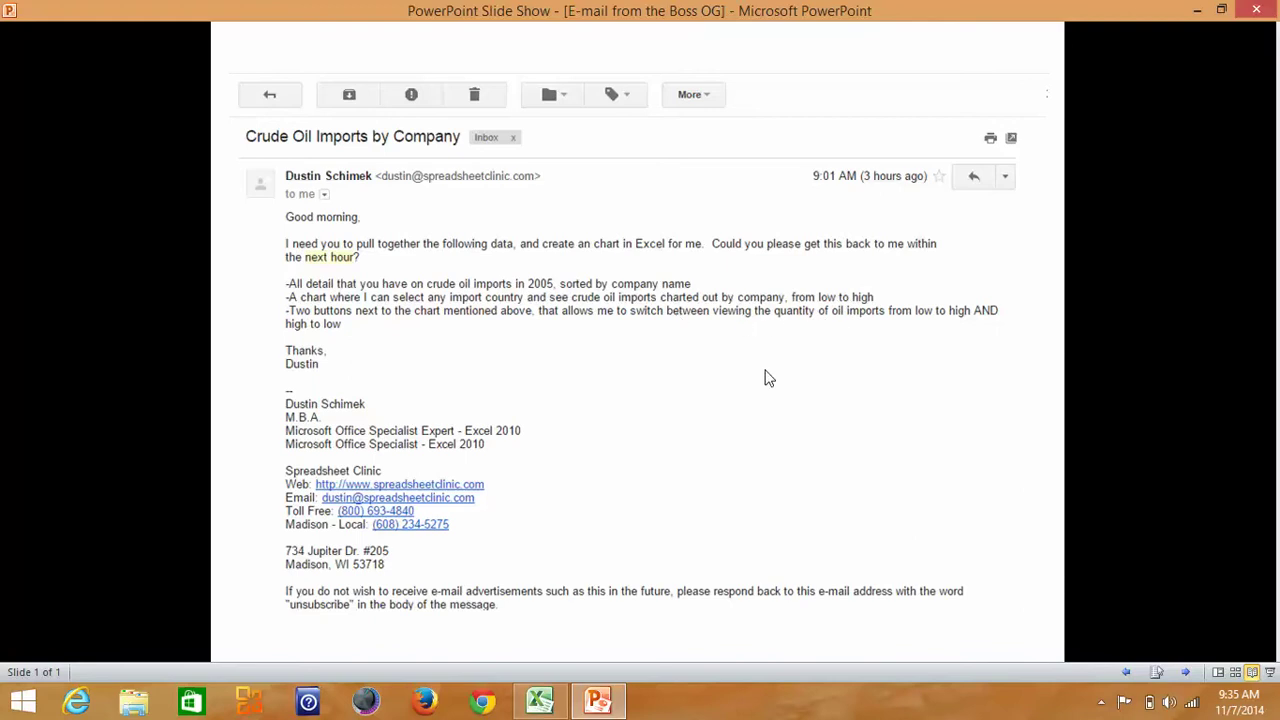
click(1198, 12)
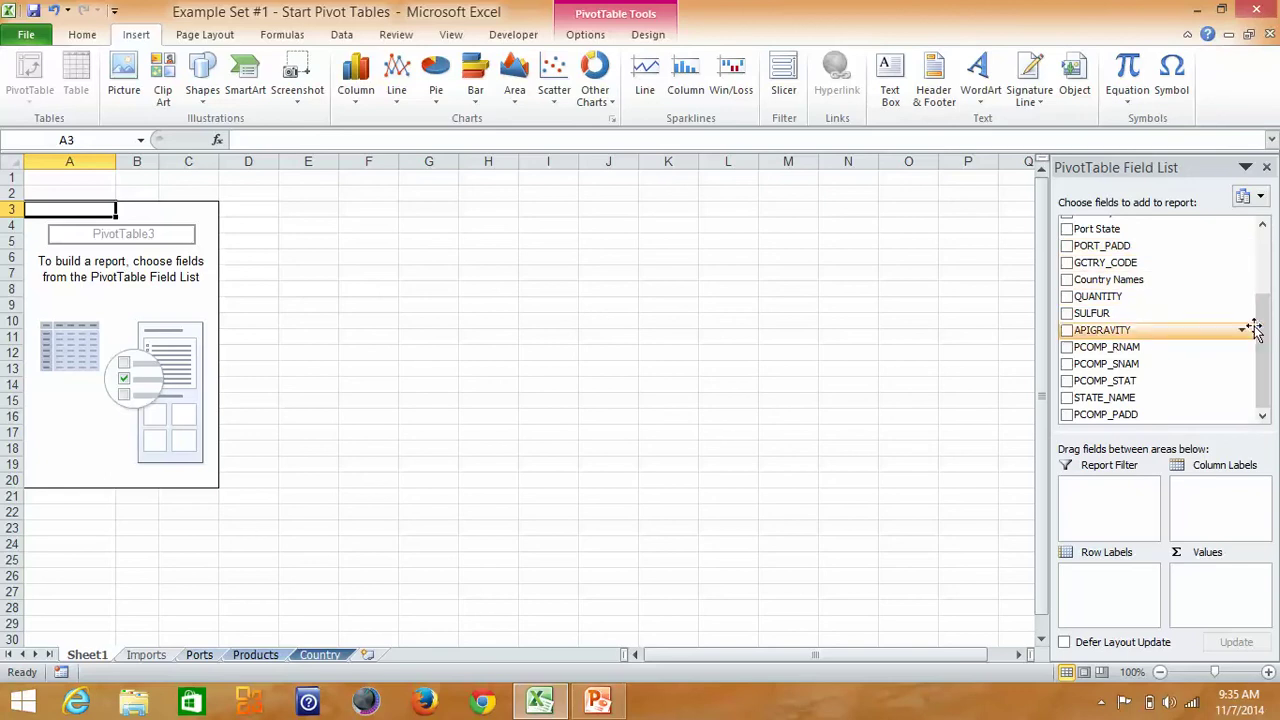
click(60, 295)
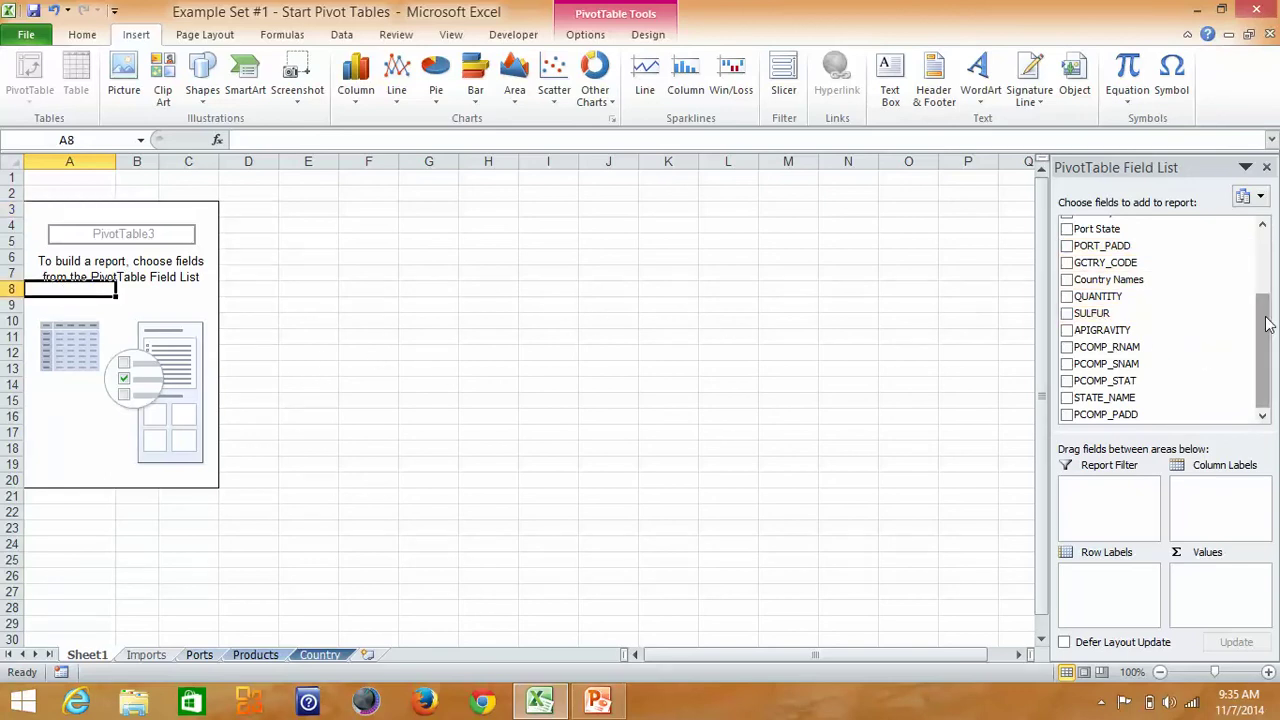
scroll(1200, 290, up, 3)
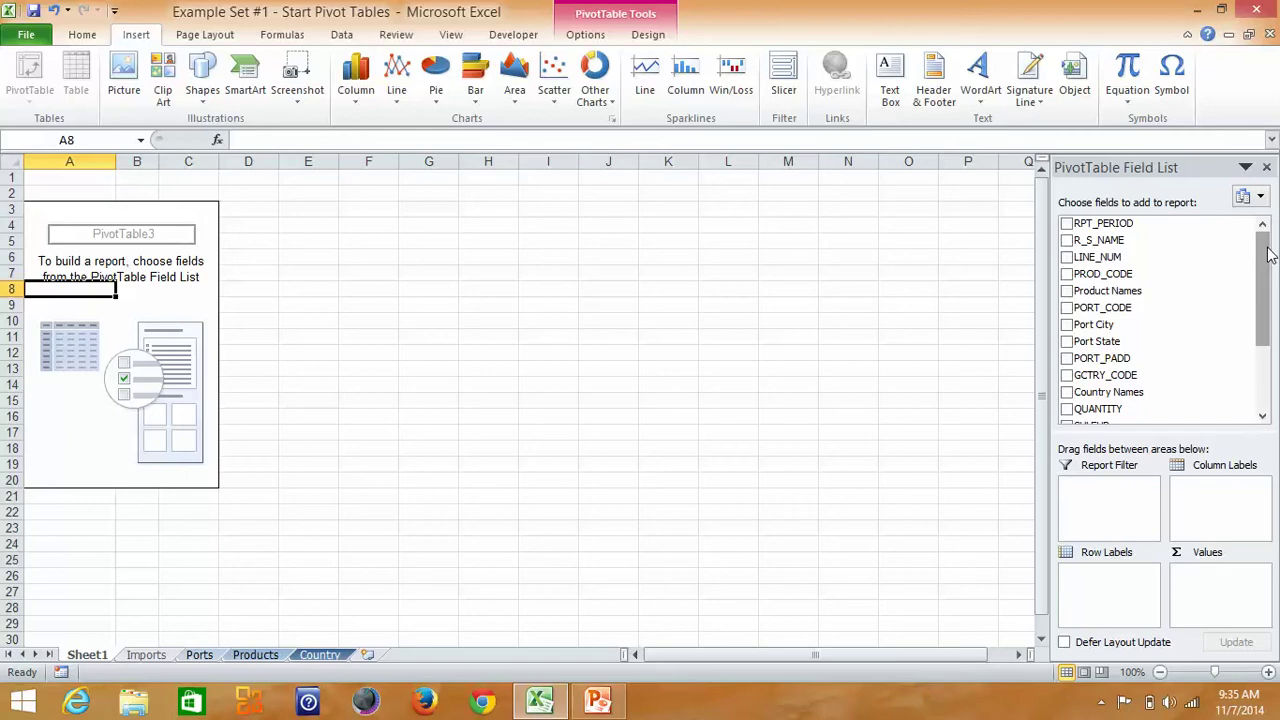
mouse_move(1160, 291)
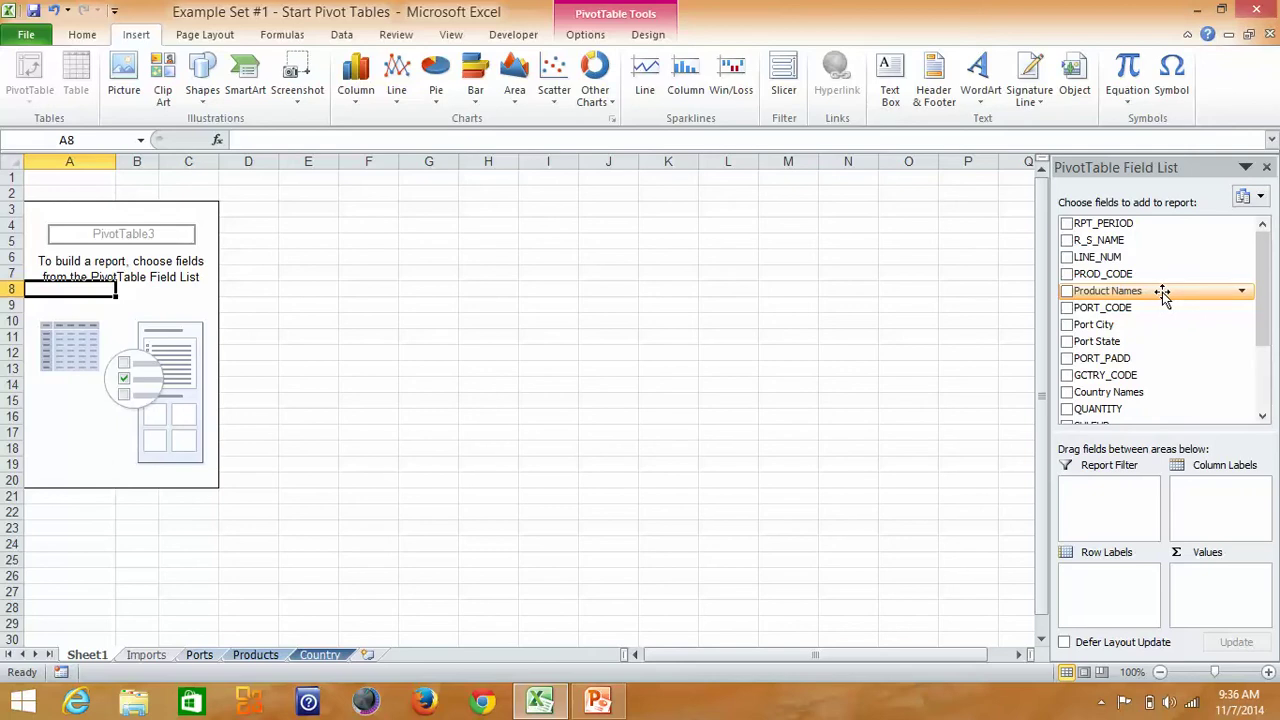
Step: Make Product Names a report filter showing only CRUDE OIL
drag(1163, 295, 1120, 500)
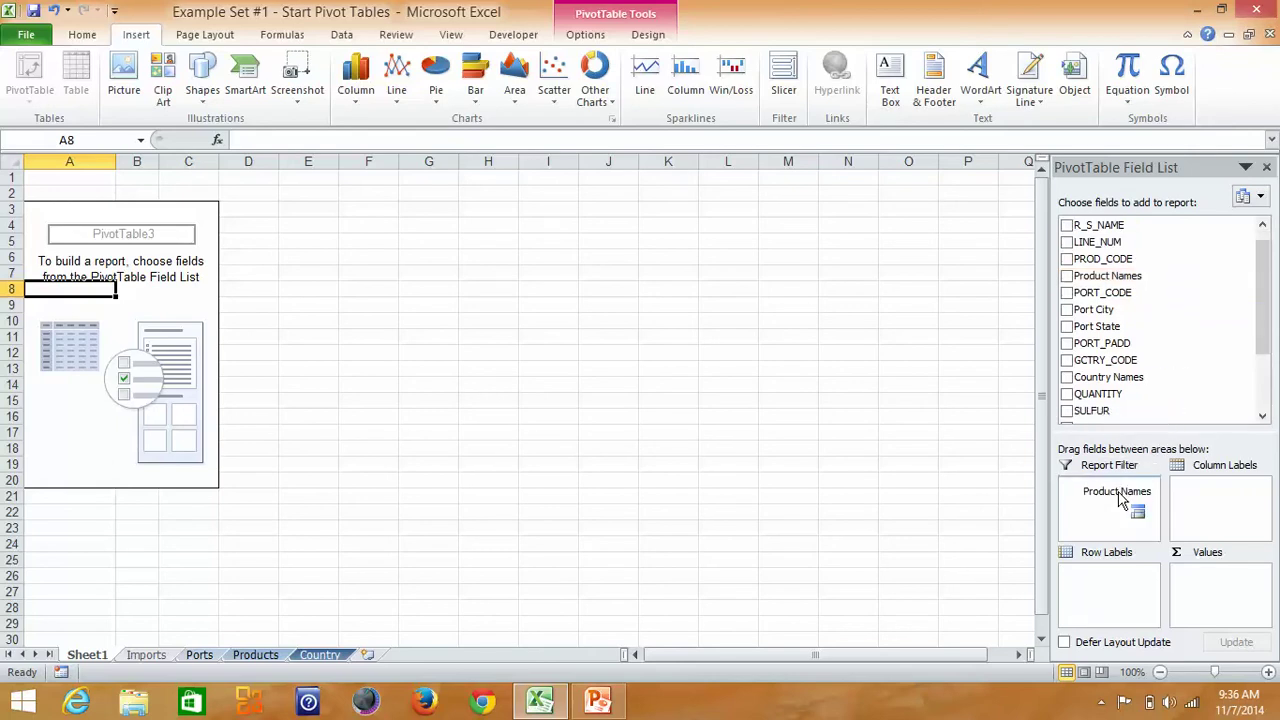
drag(1120, 500, 1120, 494)
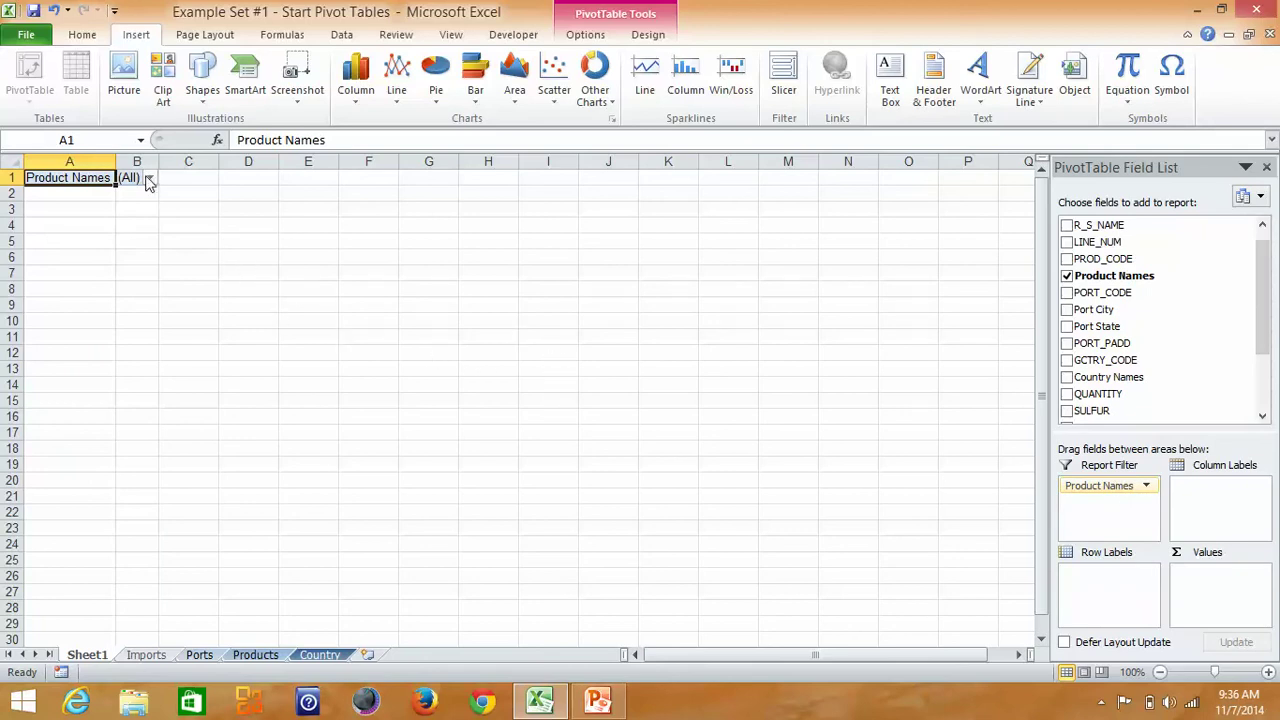
click(149, 180)
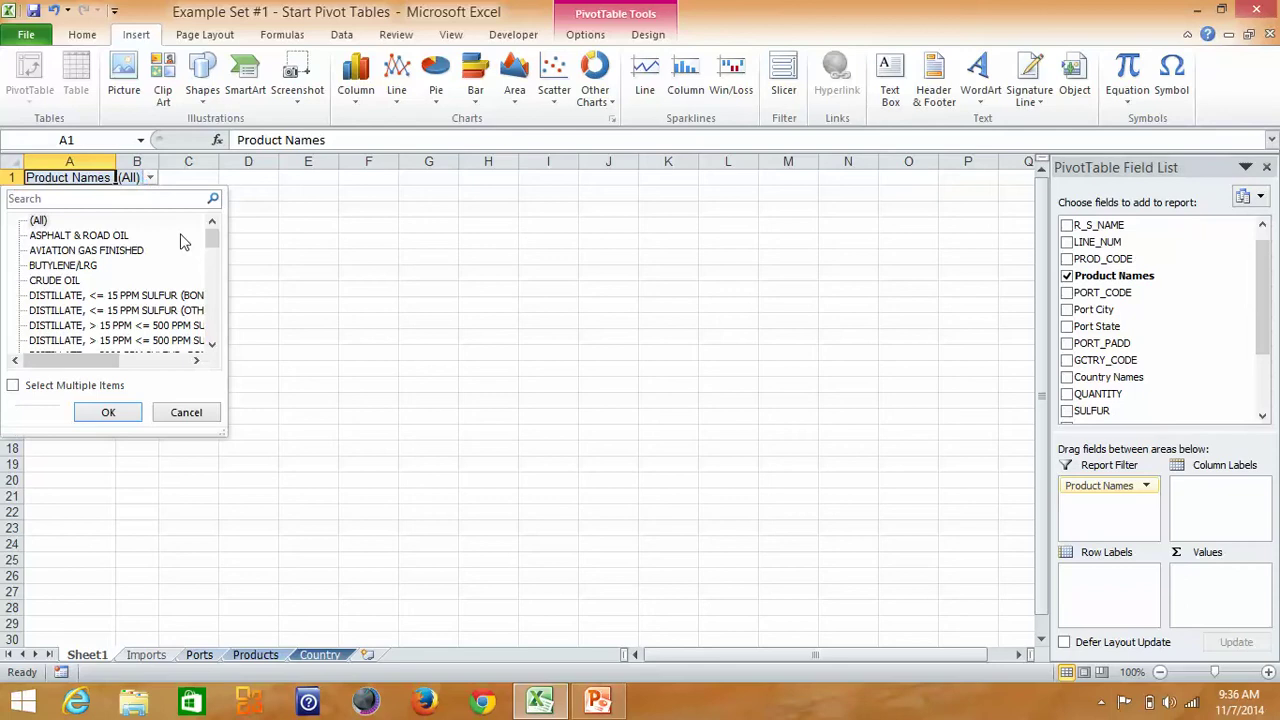
click(149, 180)
mouse_move(214, 240)
mouse_down()
mouse_move(215, 330)
mouse_move(231, 229)
mouse_up()
click(48, 283)
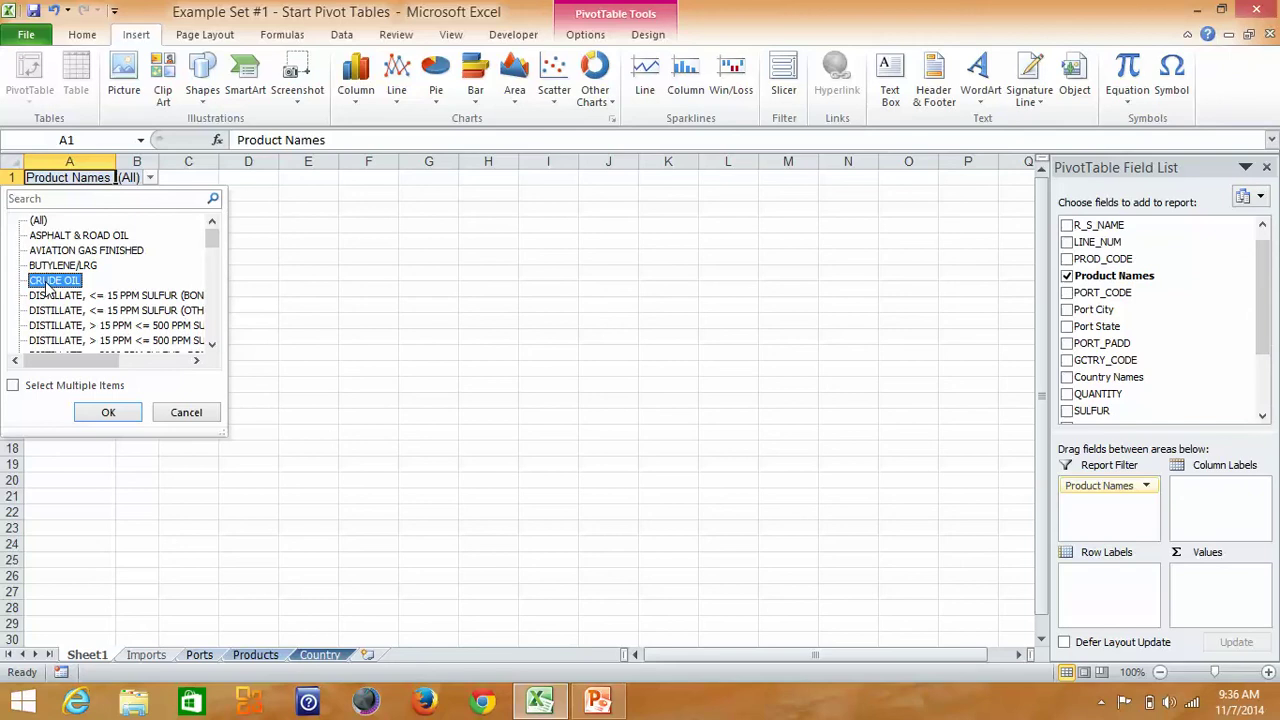
click(108, 411)
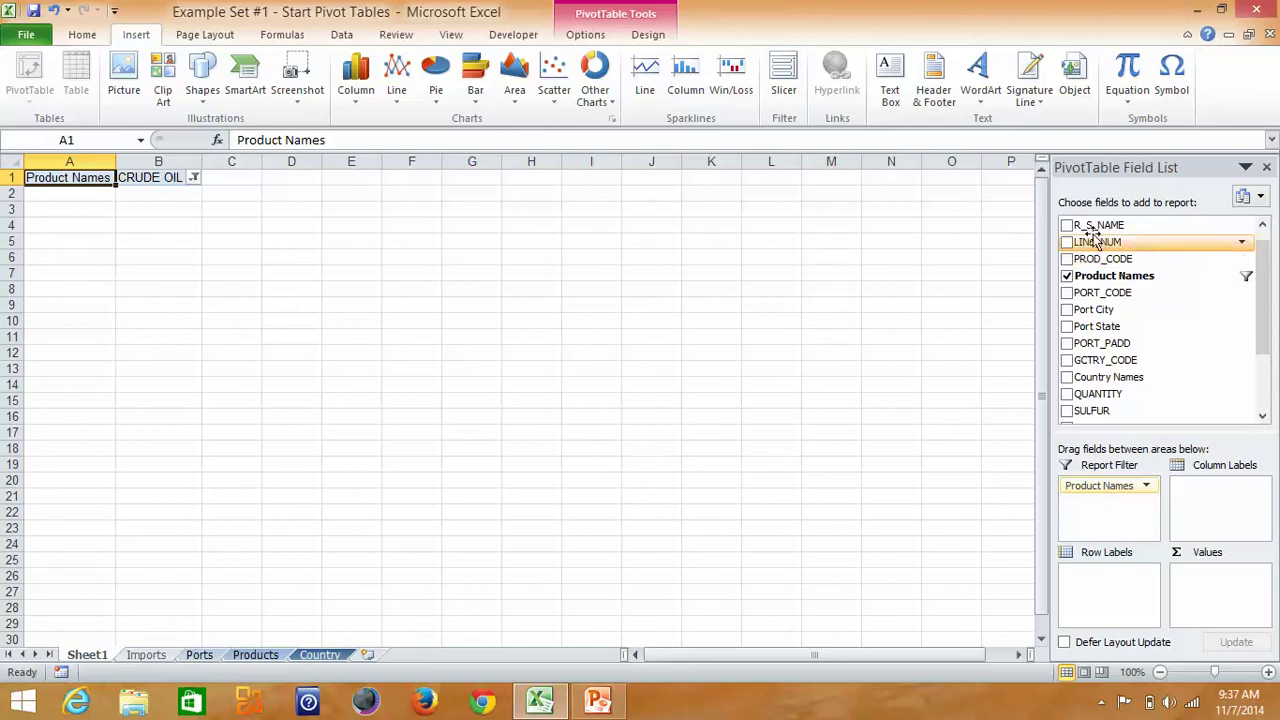
Step: Add Country Names as a second report filter, leaving it on (All) countries
mouse_move(1264, 298)
mouse_down()
mouse_move(1268, 283)
mouse_move(1266, 318)
mouse_up()
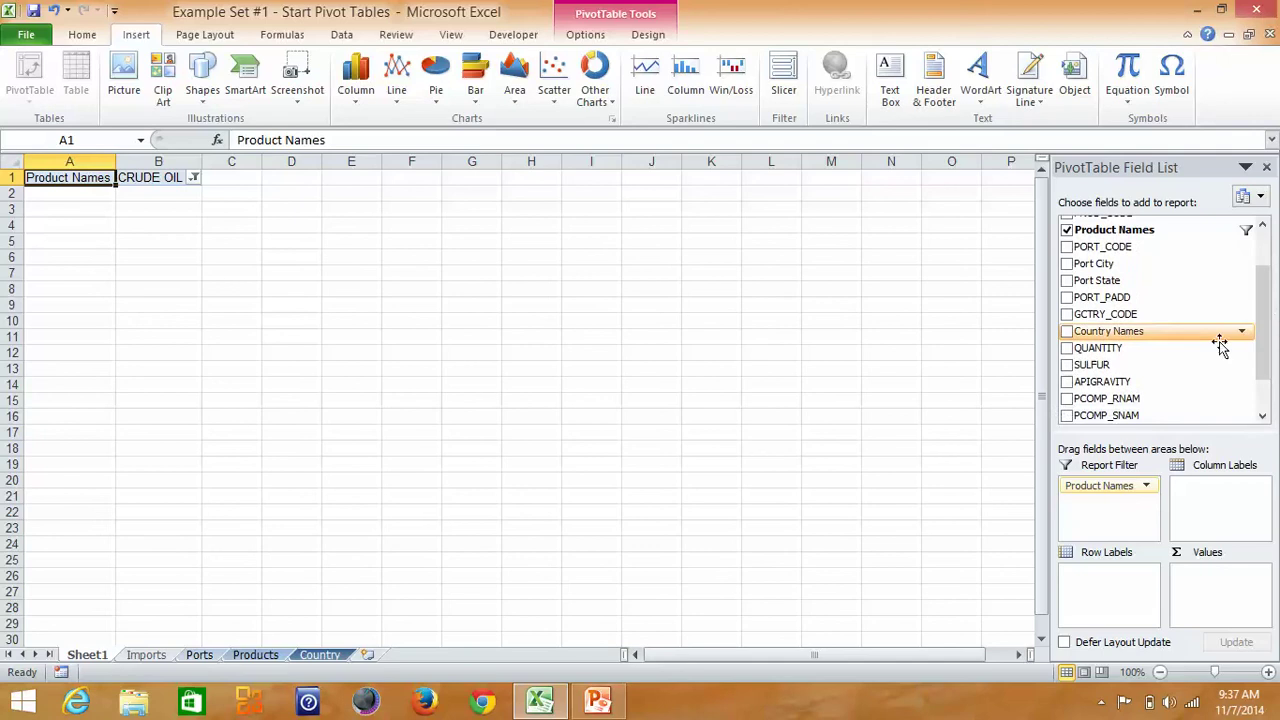
drag(1178, 333, 1117, 521)
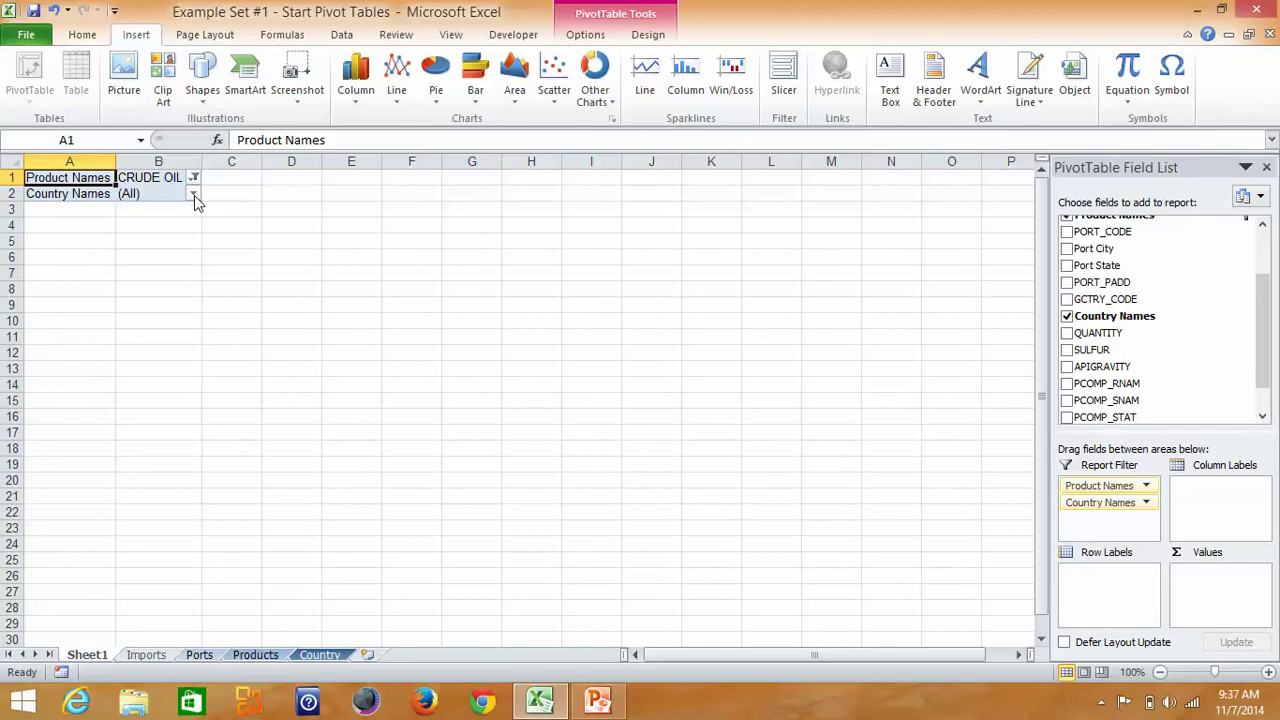
click(194, 195)
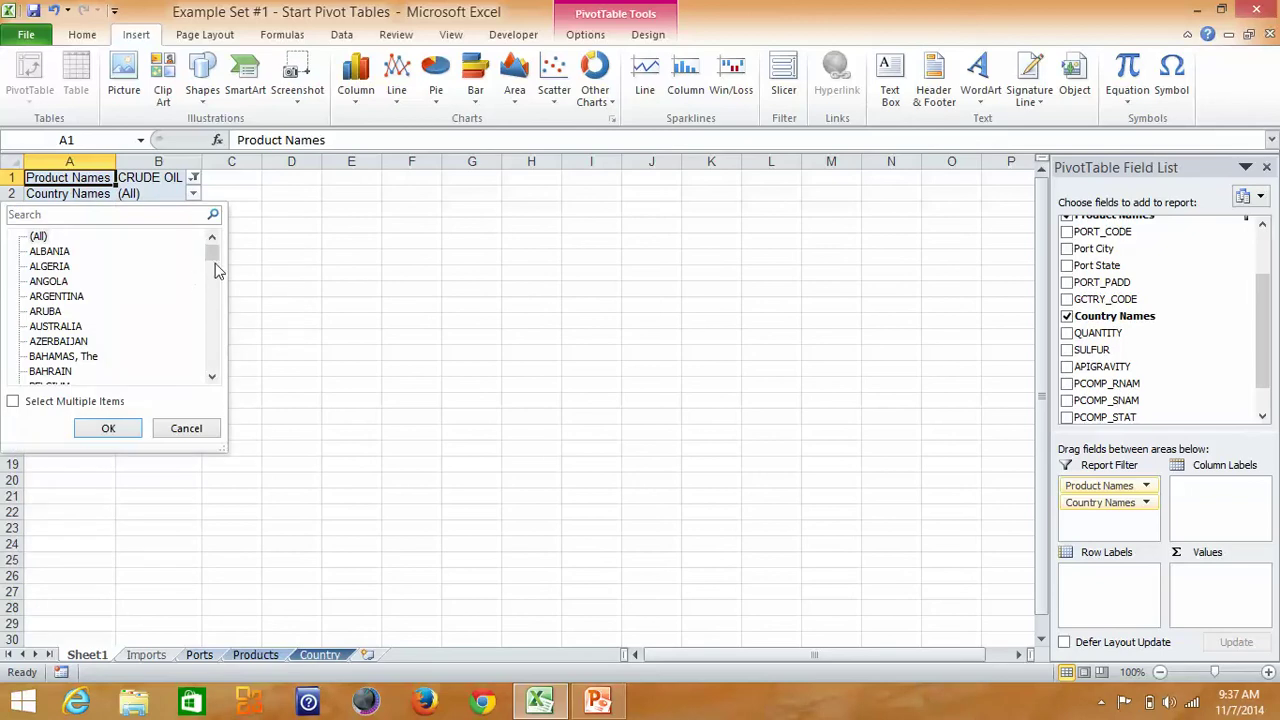
mouse_move(211, 253)
mouse_down()
mouse_move(216, 362)
mouse_move(222, 255)
mouse_up()
click(108, 428)
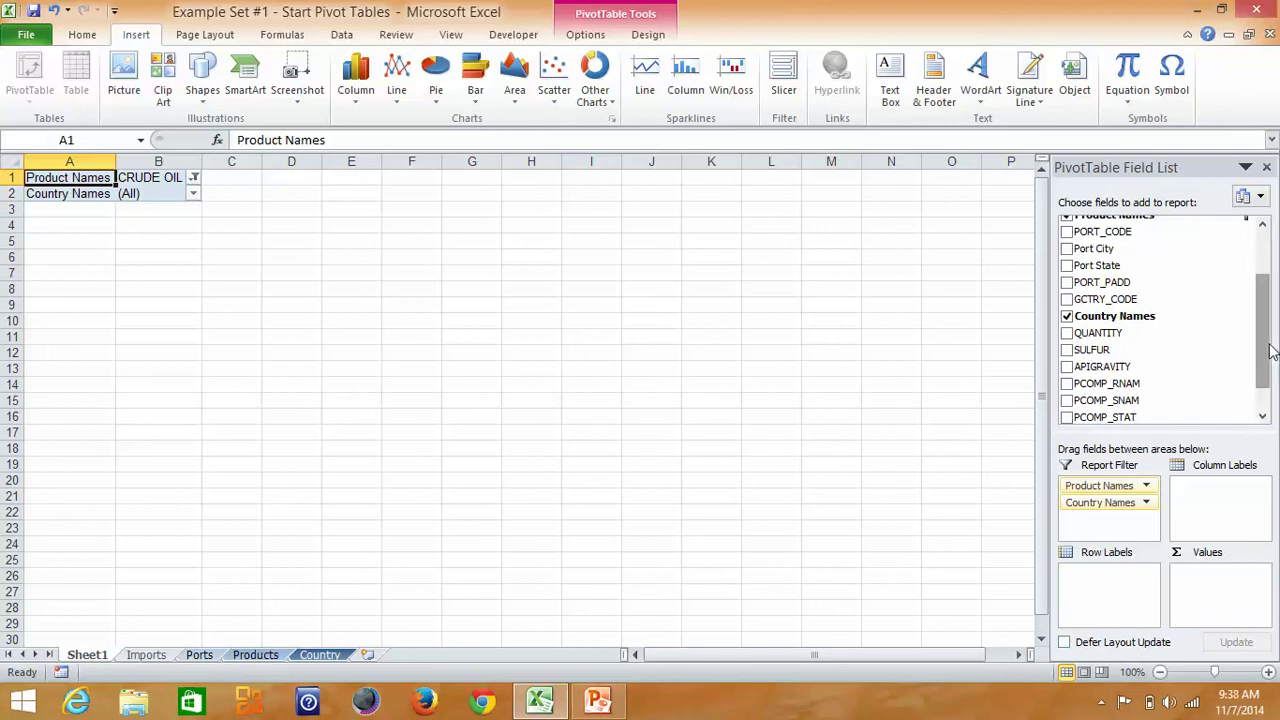
drag(1276, 370, 1274, 300)
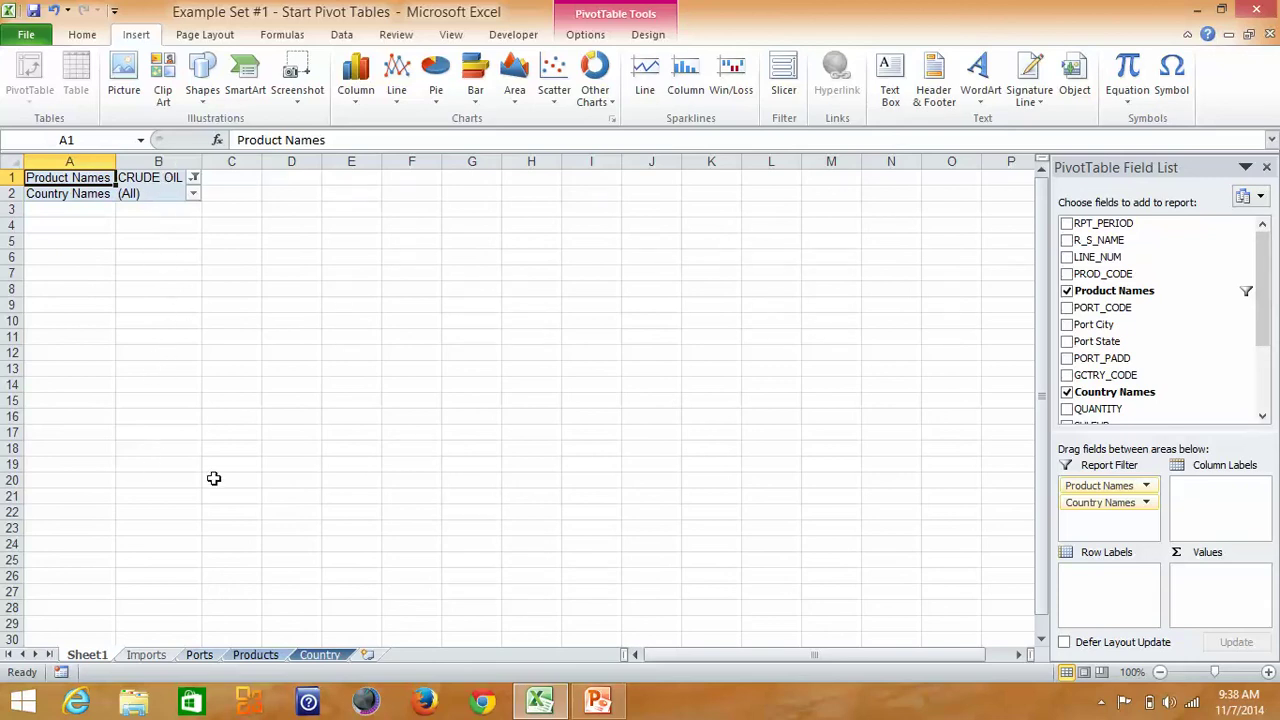
scroll(1260, 310, down, 1)
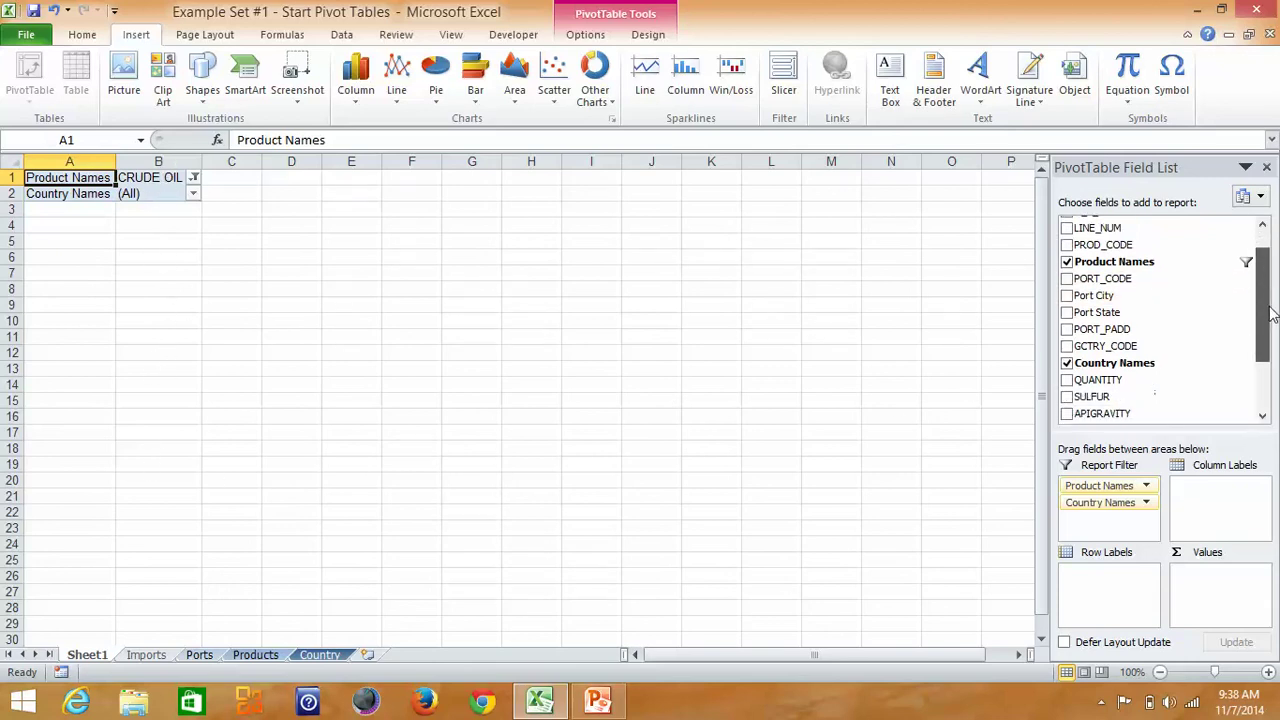
scroll(1265, 300, up, 1)
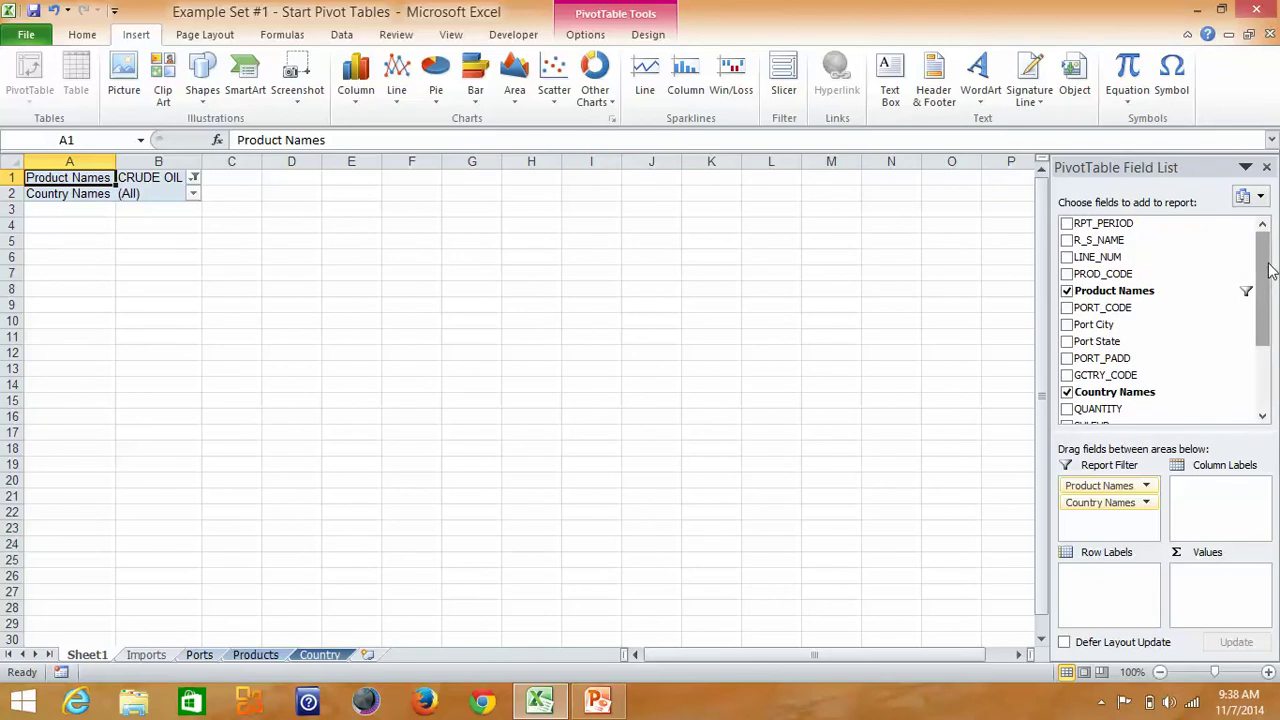
drag(1266, 282, 1262, 340)
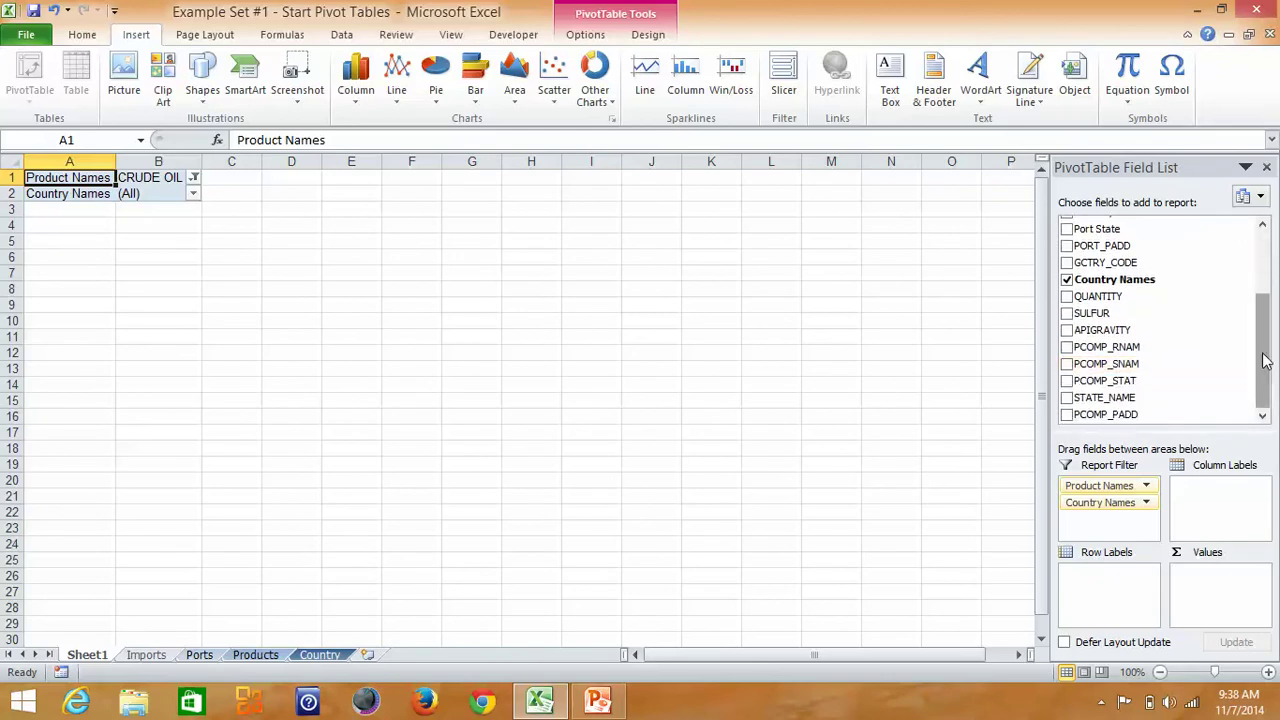
drag(1266, 360, 1278, 283)
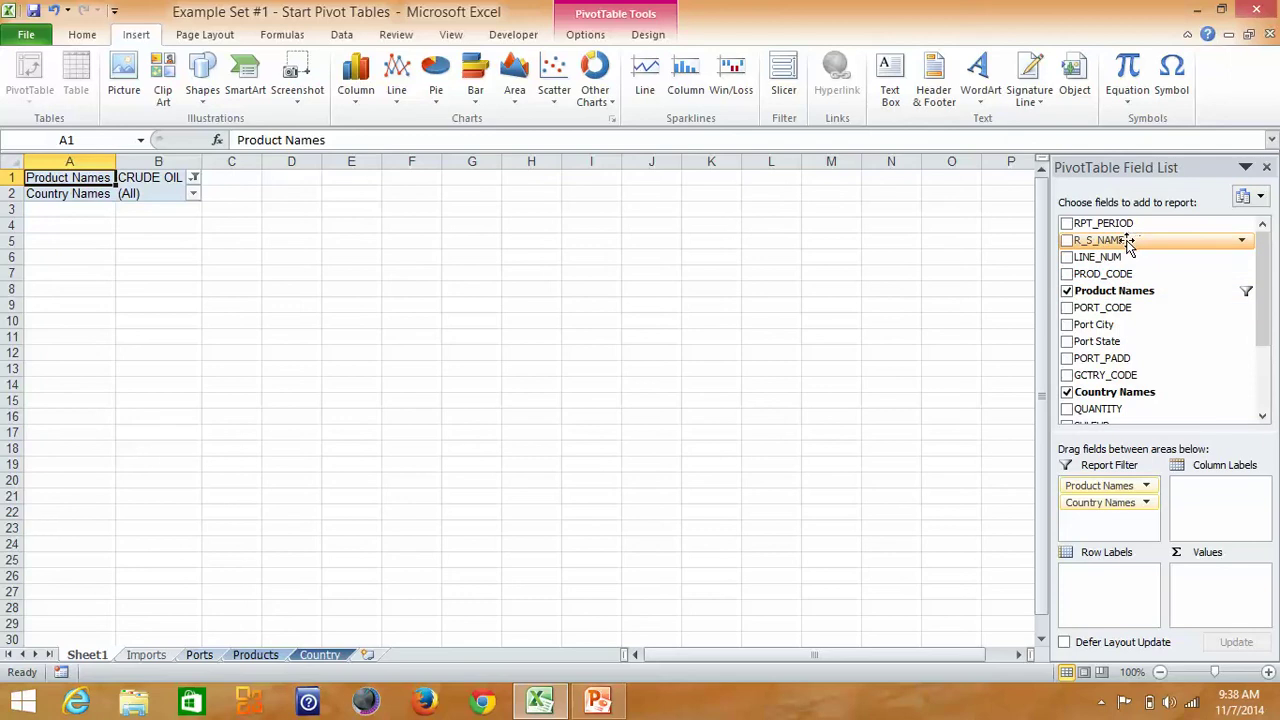
click(150, 655)
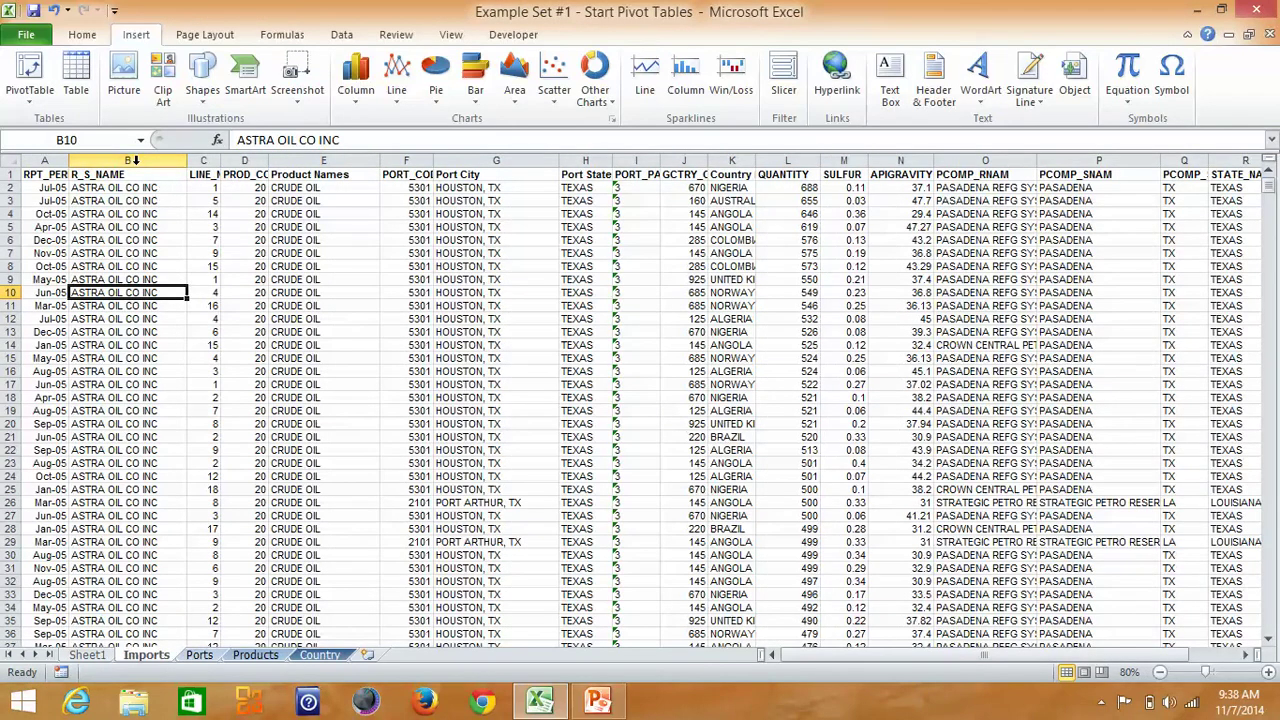
click(133, 160)
click(128, 226)
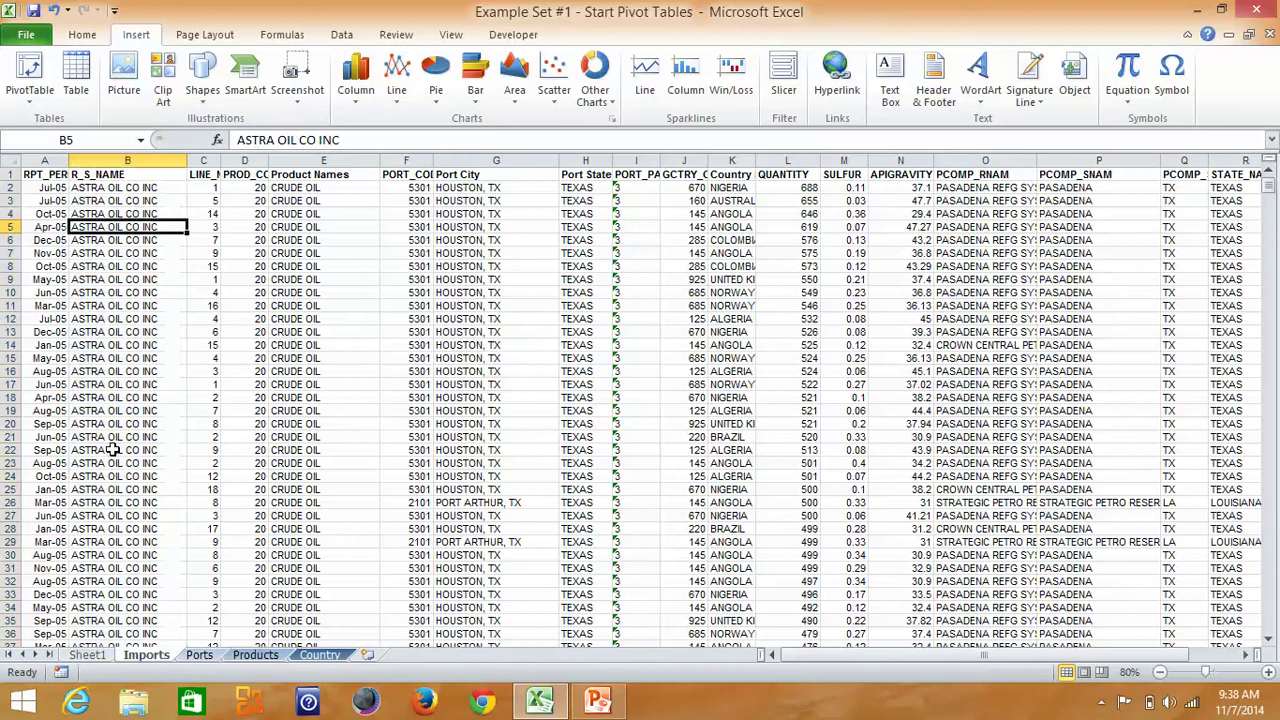
click(98, 657)
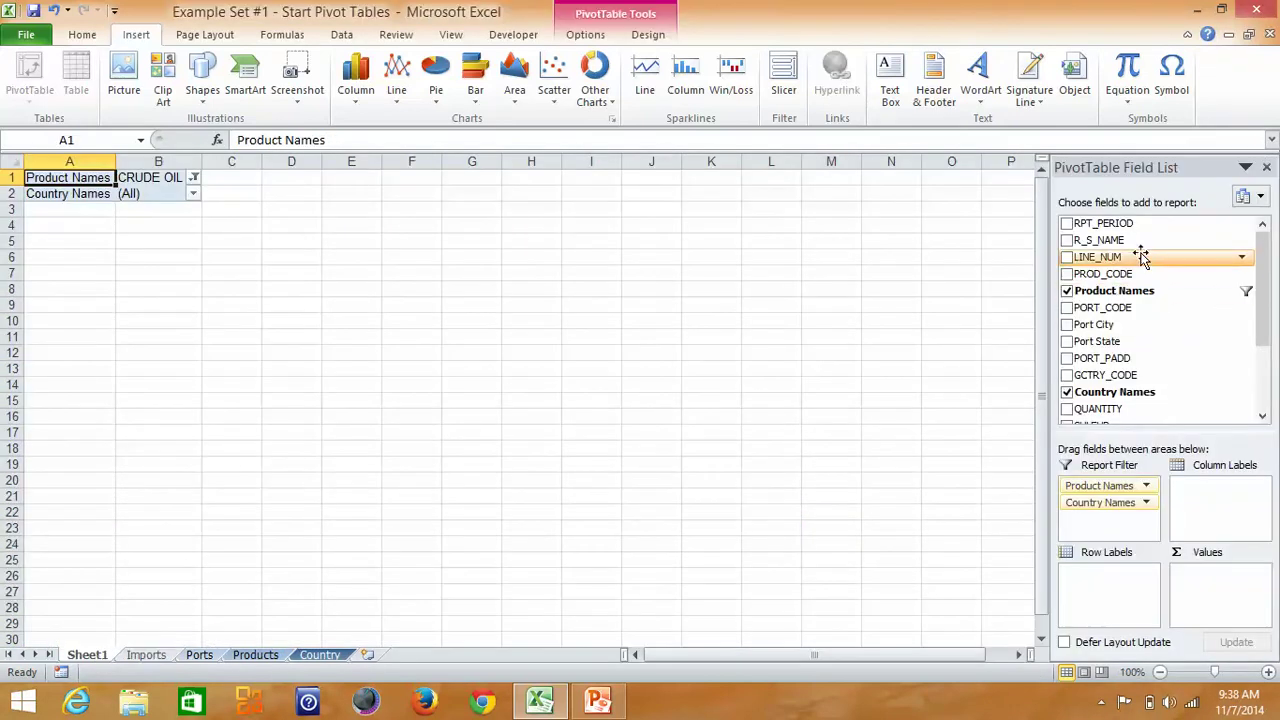
drag(1091, 240, 1100, 596)
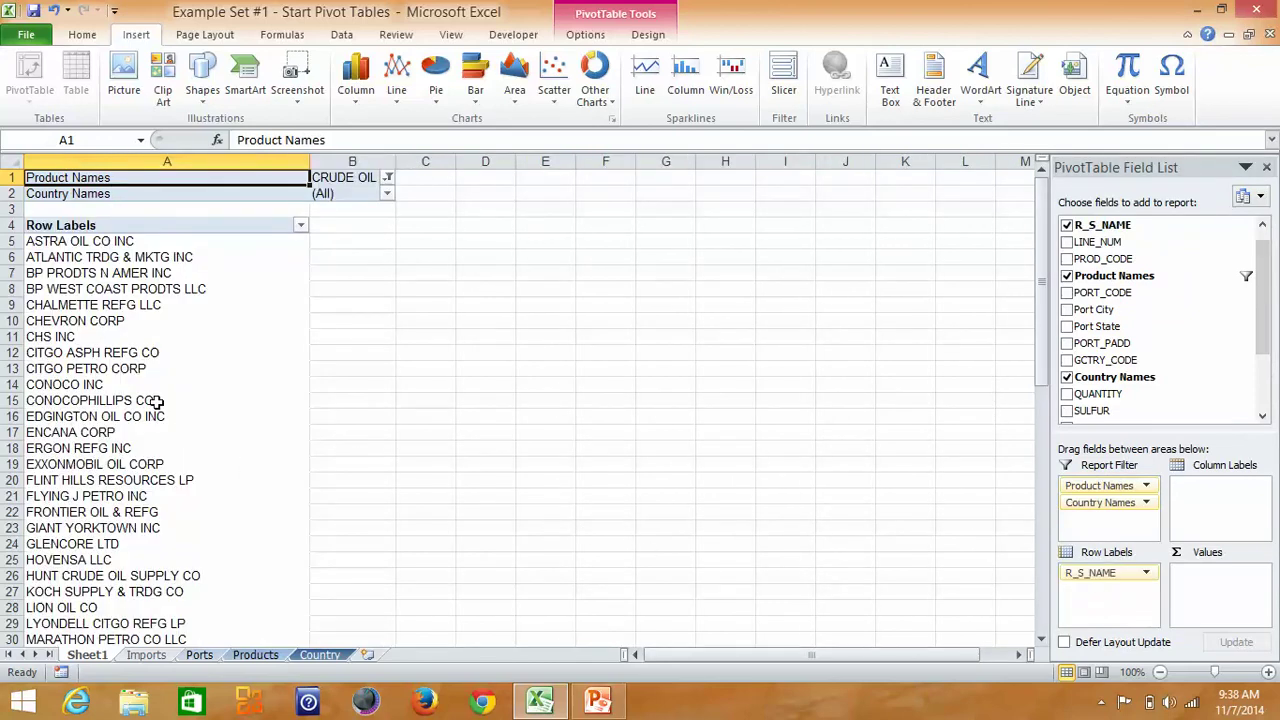
scroll(158, 402, down, 4)
scroll(158, 402, down, 3)
scroll(158, 402, down, 2)
scroll(158, 402, down, 3)
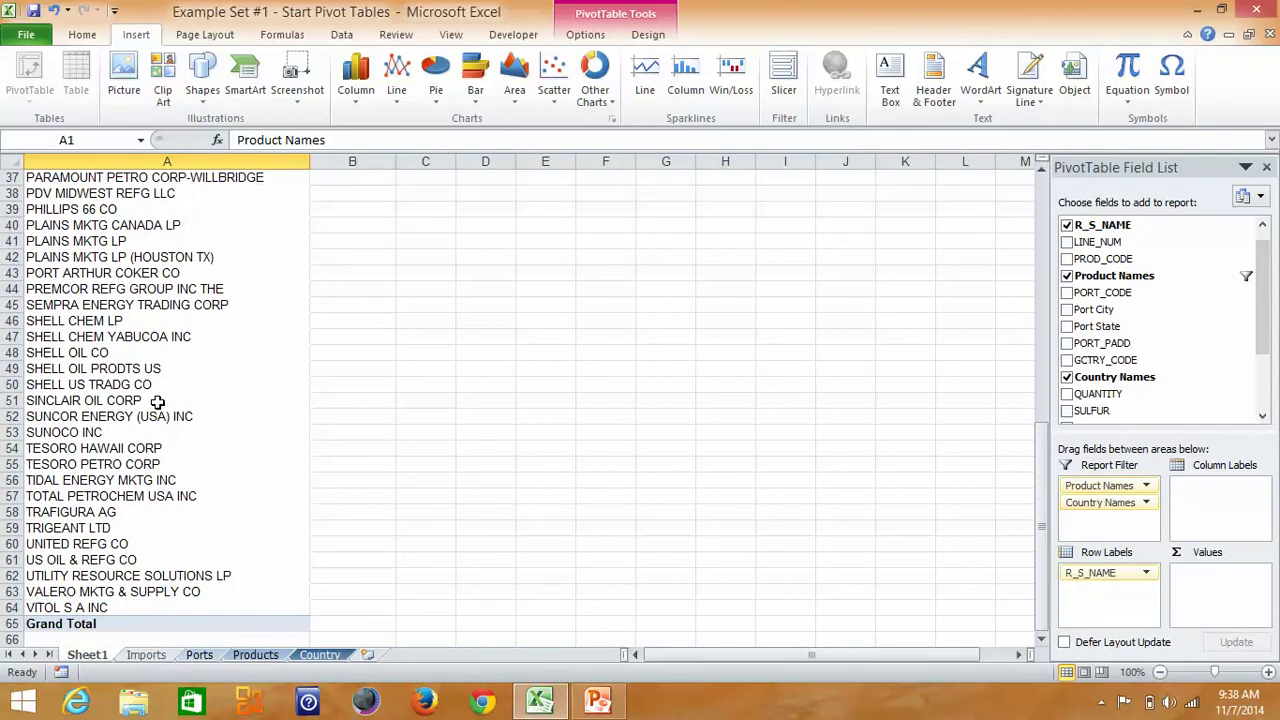
scroll(158, 402, down, 4)
scroll(158, 402, up, 17)
click(146, 654)
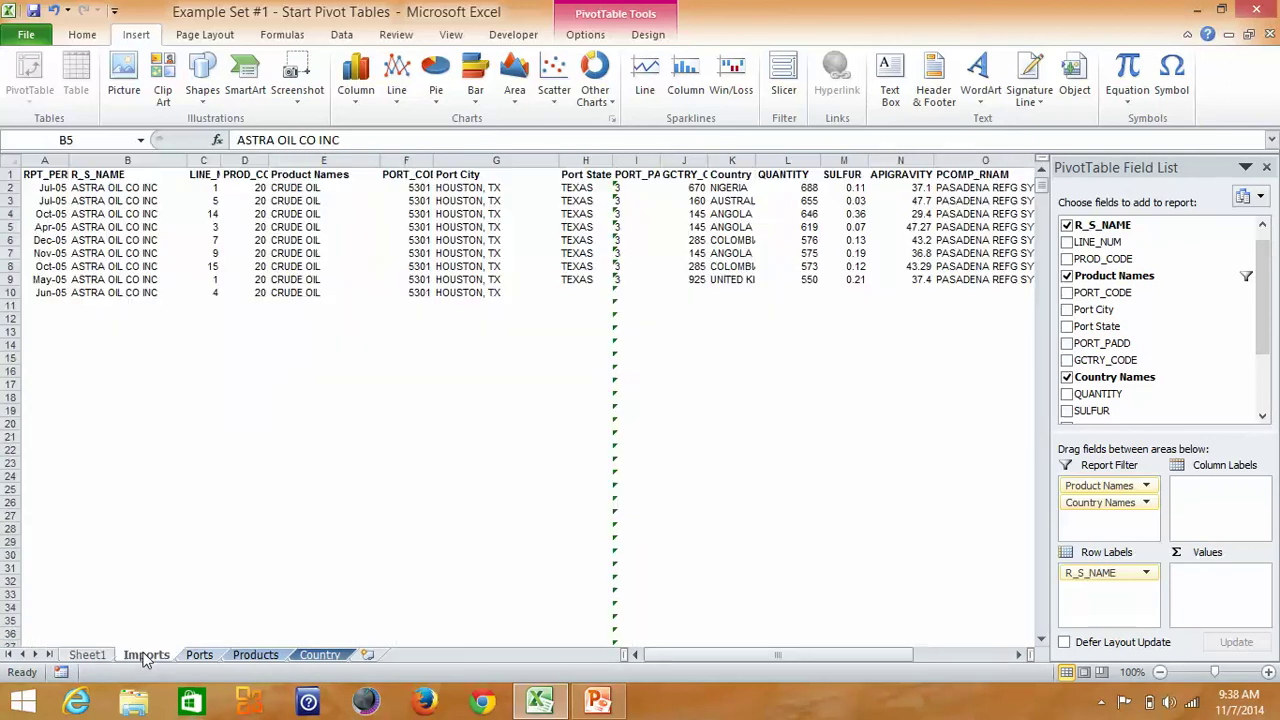
click(88, 655)
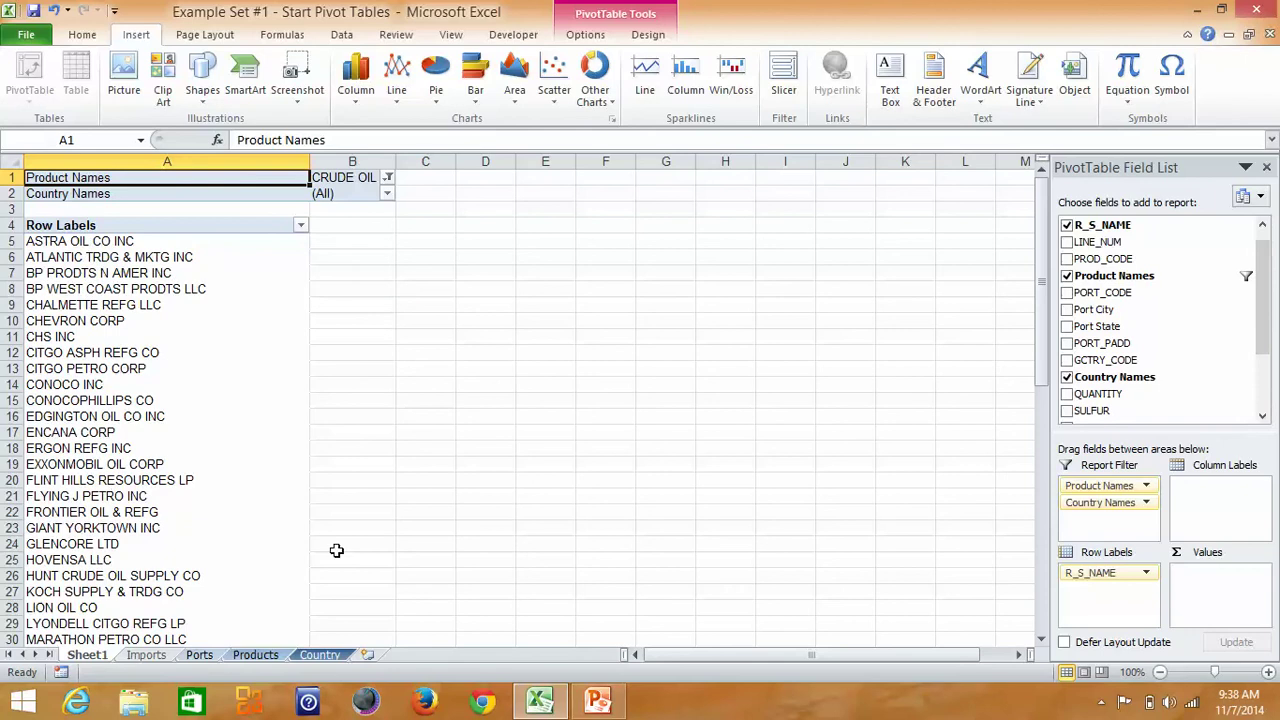
drag(1100, 583, 1225, 515)
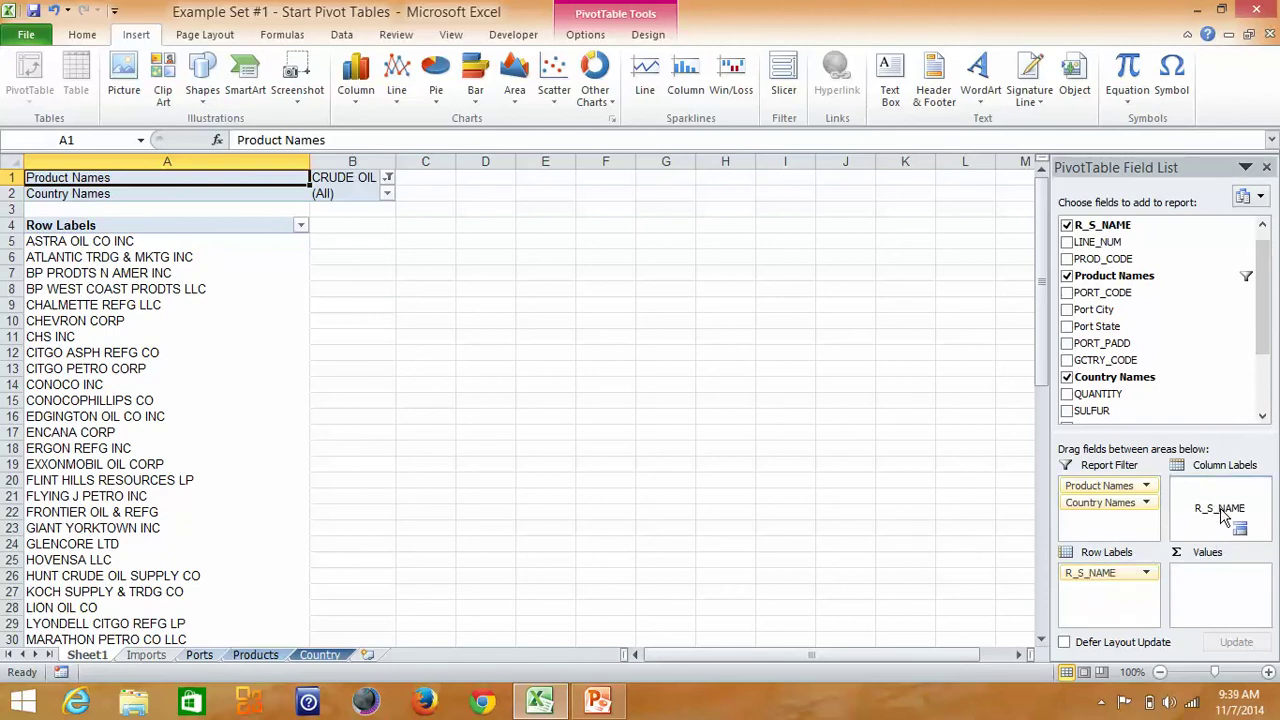
drag(1224, 514, 1224, 515)
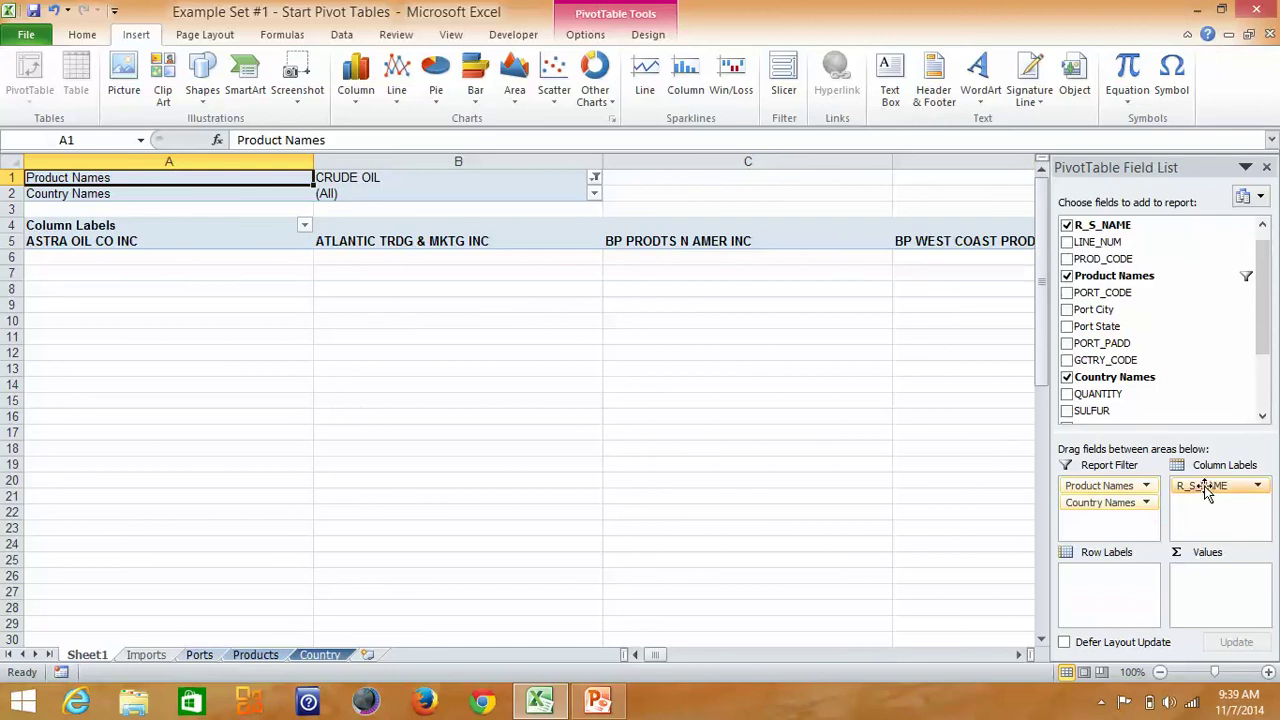
drag(1203, 486, 1130, 597)
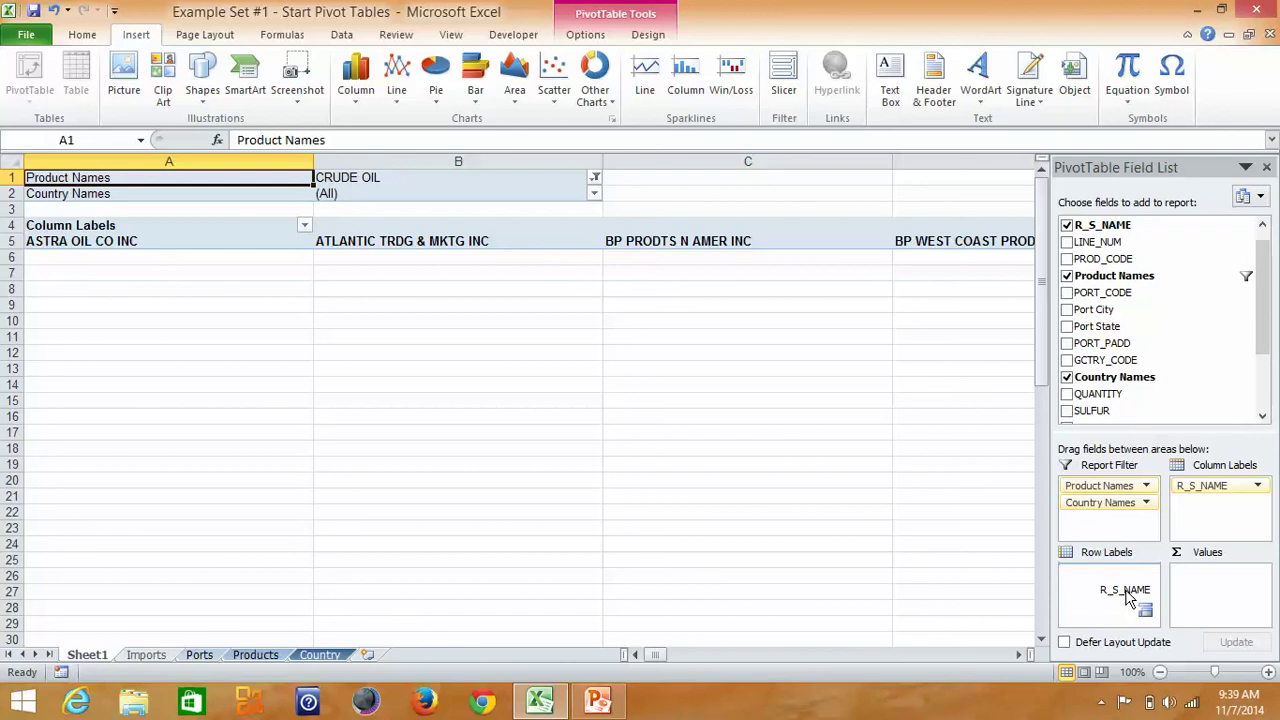
drag(1125, 589, 1123, 588)
drag(1125, 589, 1125, 590)
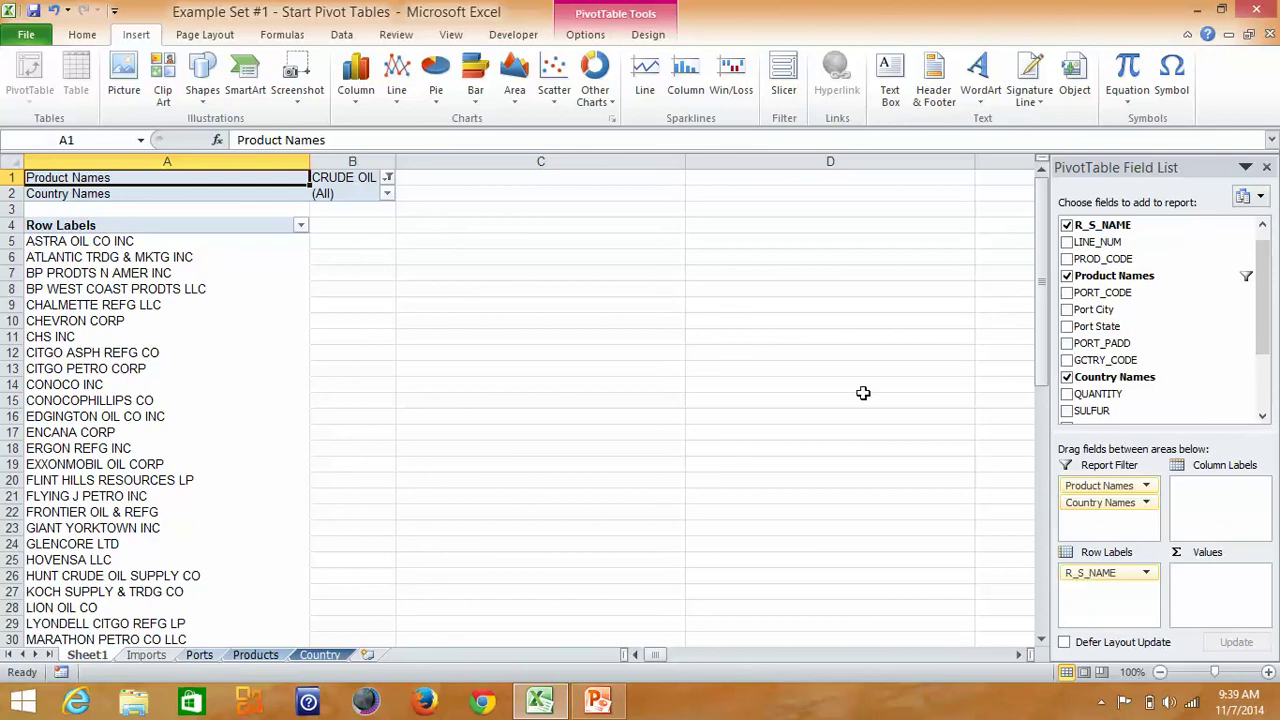
scroll(1265, 318, down, 2)
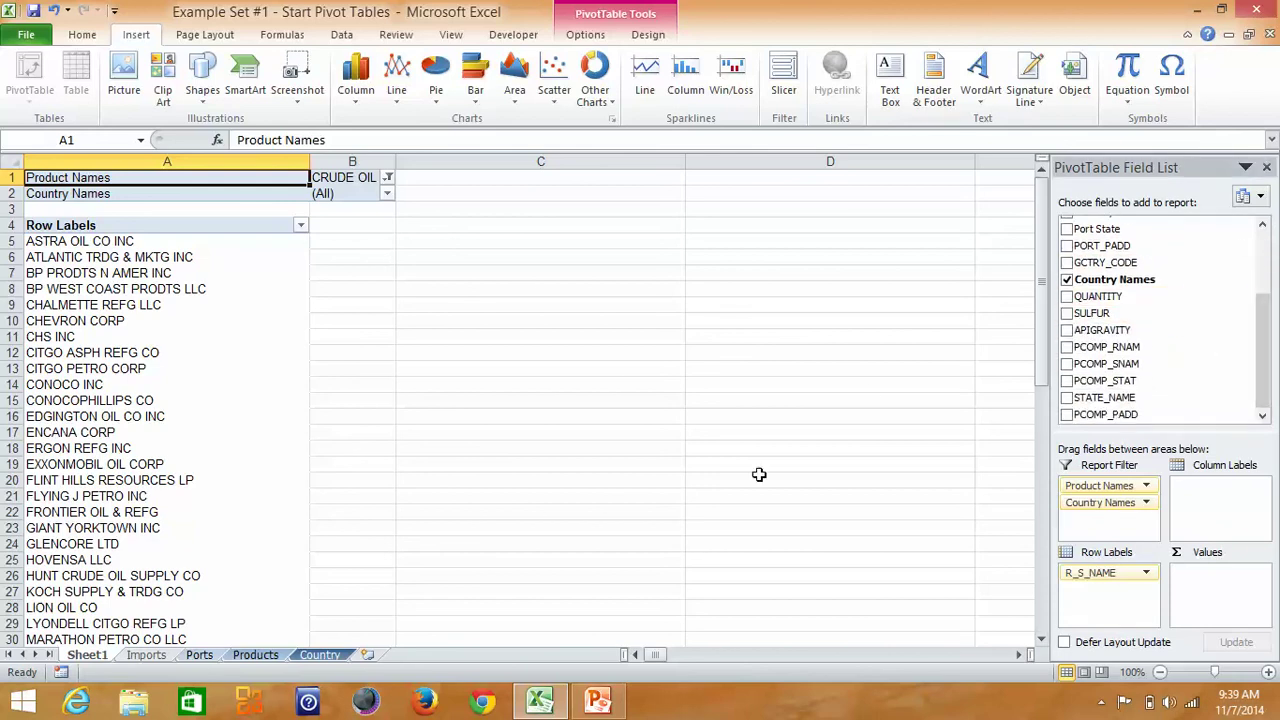
click(158, 655)
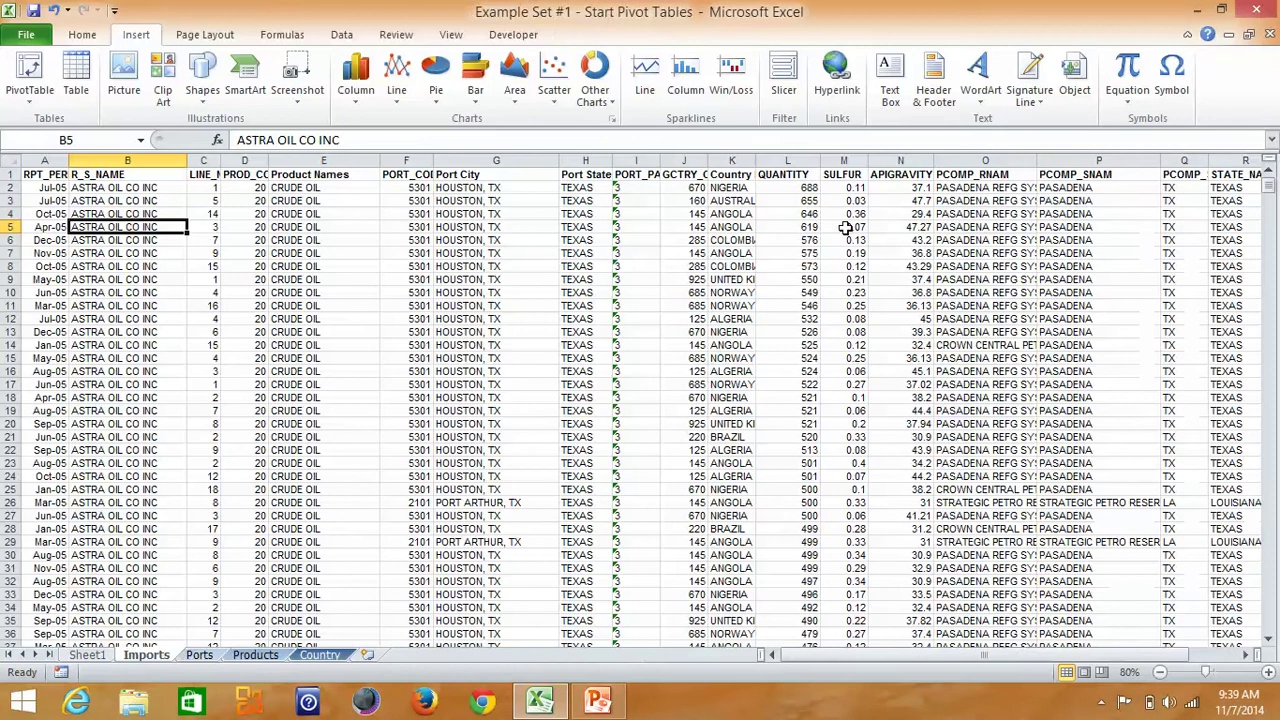
click(793, 160)
click(786, 215)
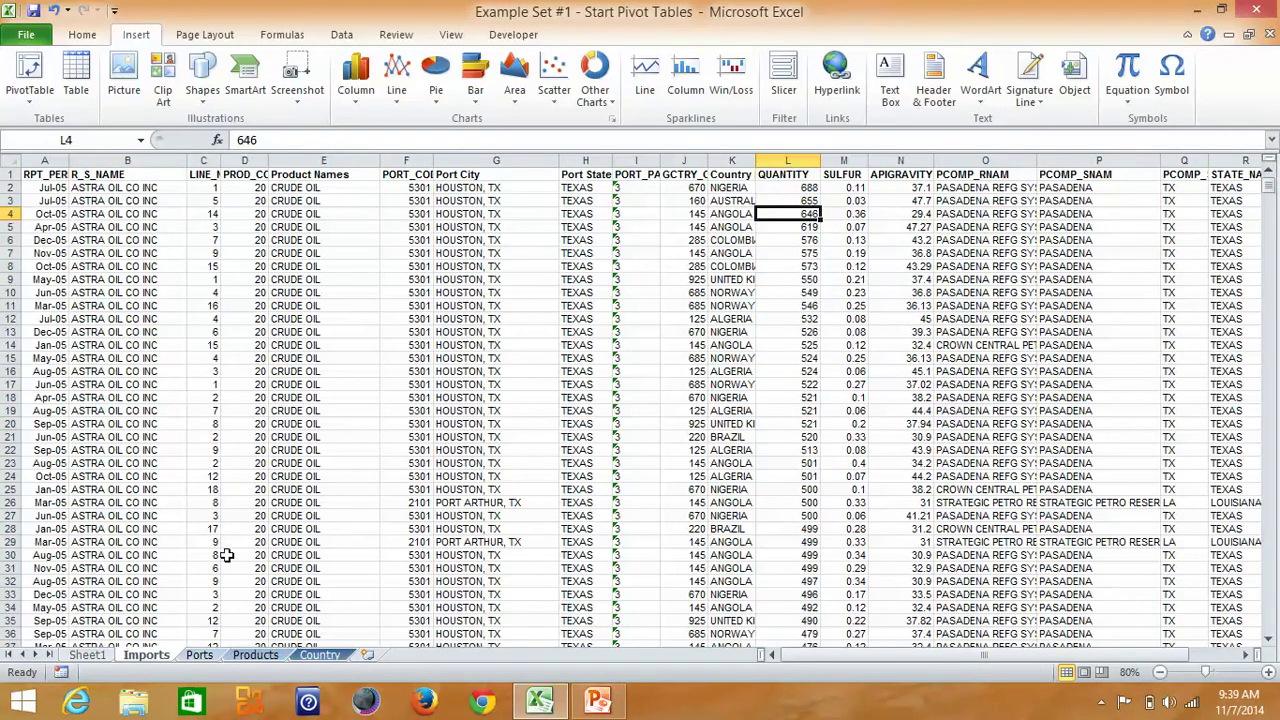
click(98, 657)
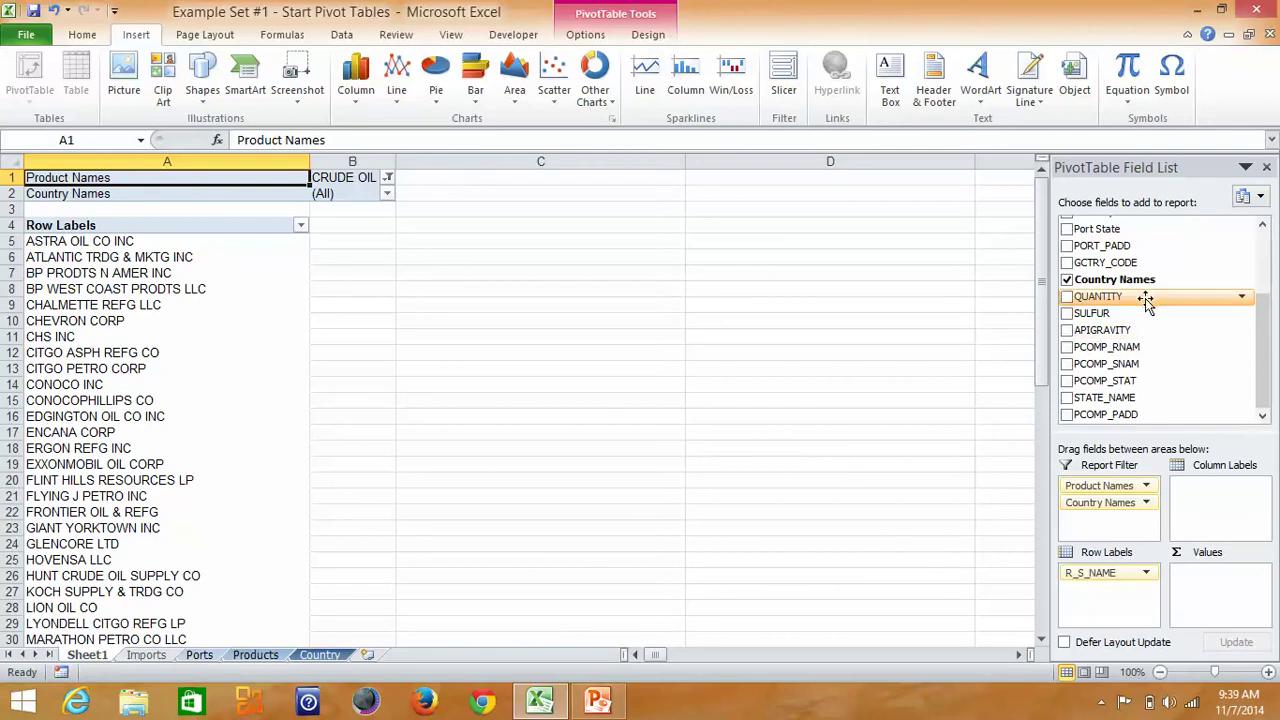
Step: Put QUANTITY in Values, giving a count per company such as 727 for Chevron
drag(1145, 300, 1237, 598)
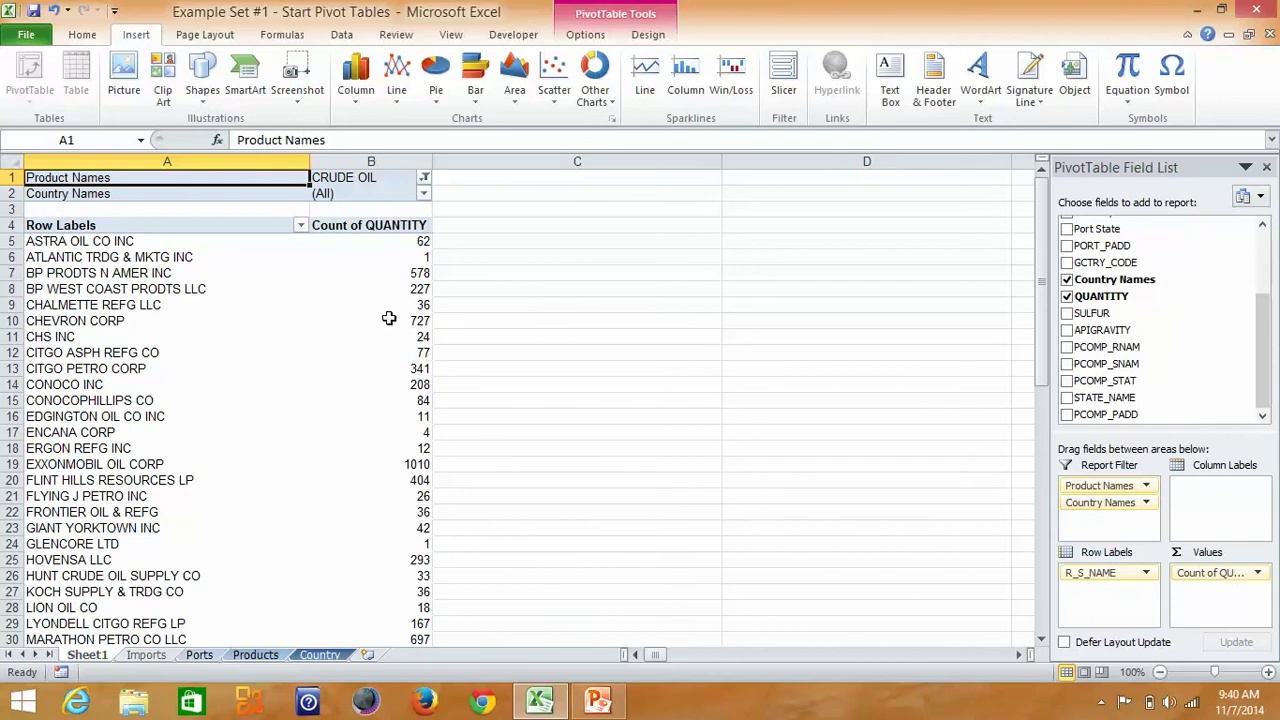
click(387, 321)
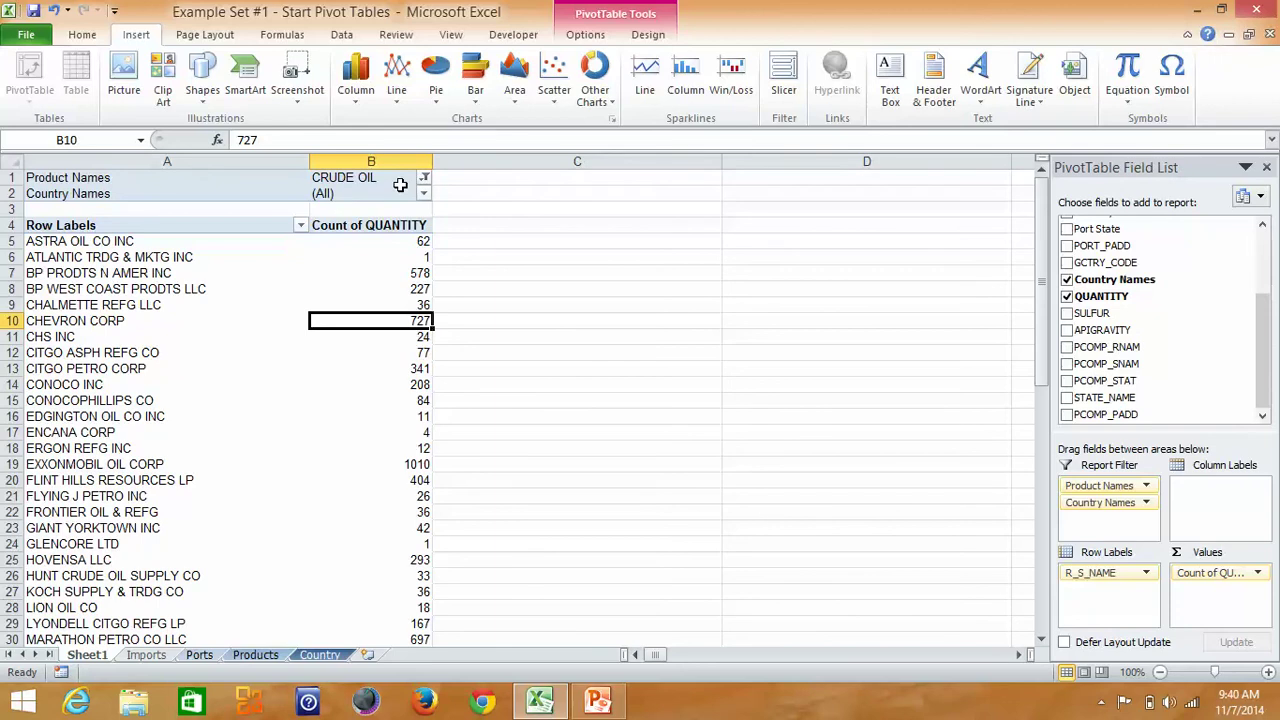
mouse_move(370, 289)
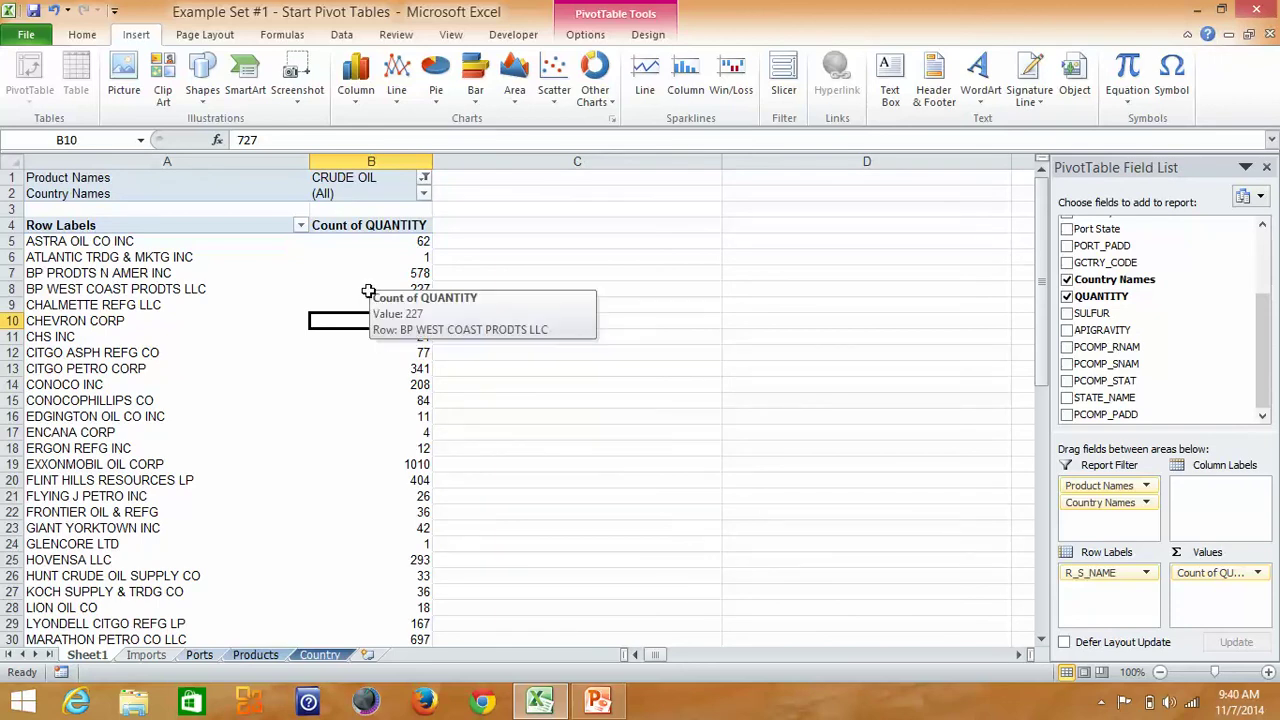
Step: Summarize the QUANTITY values by Sum, e.g. 259216 for Chevron
right_click(368, 291)
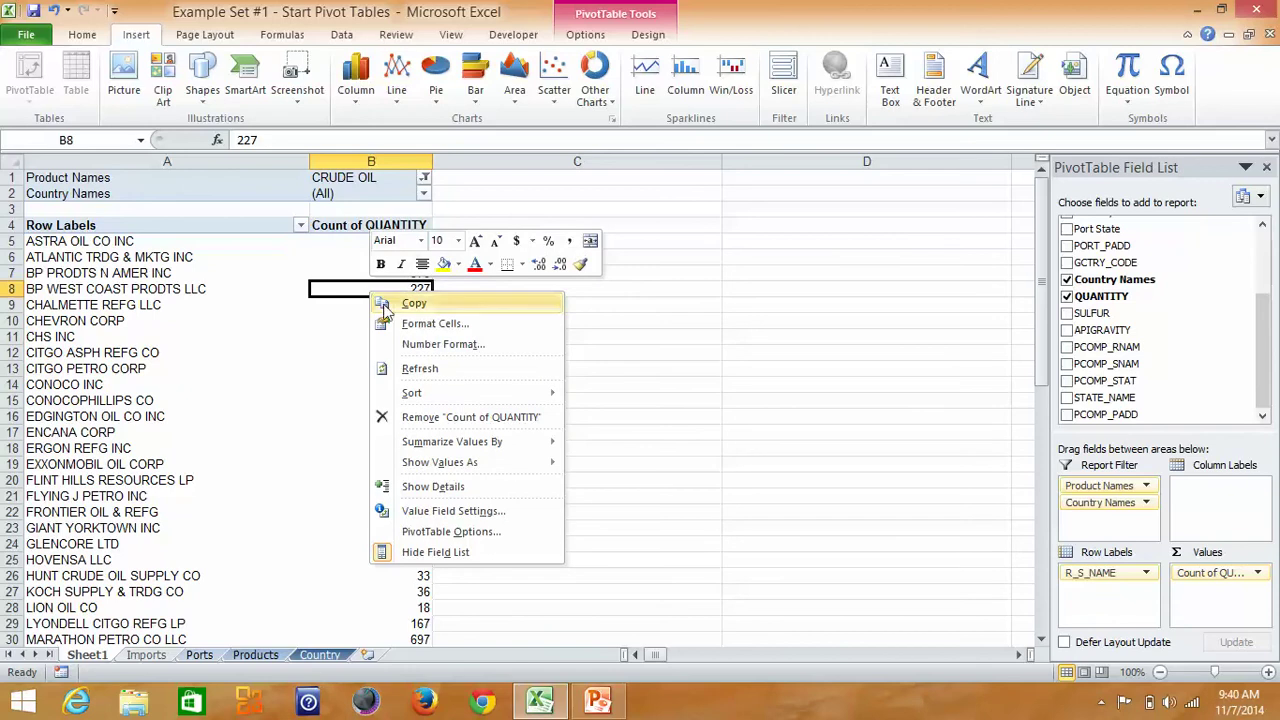
mouse_move(452, 441)
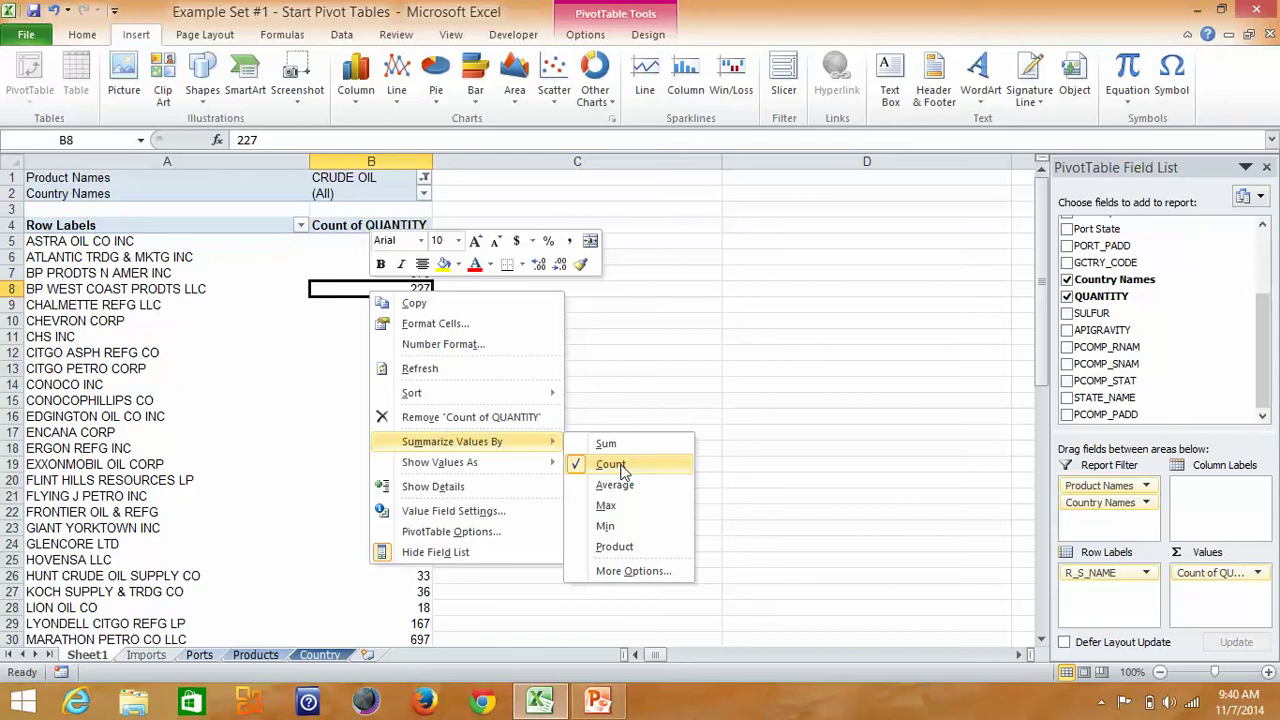
click(630, 300)
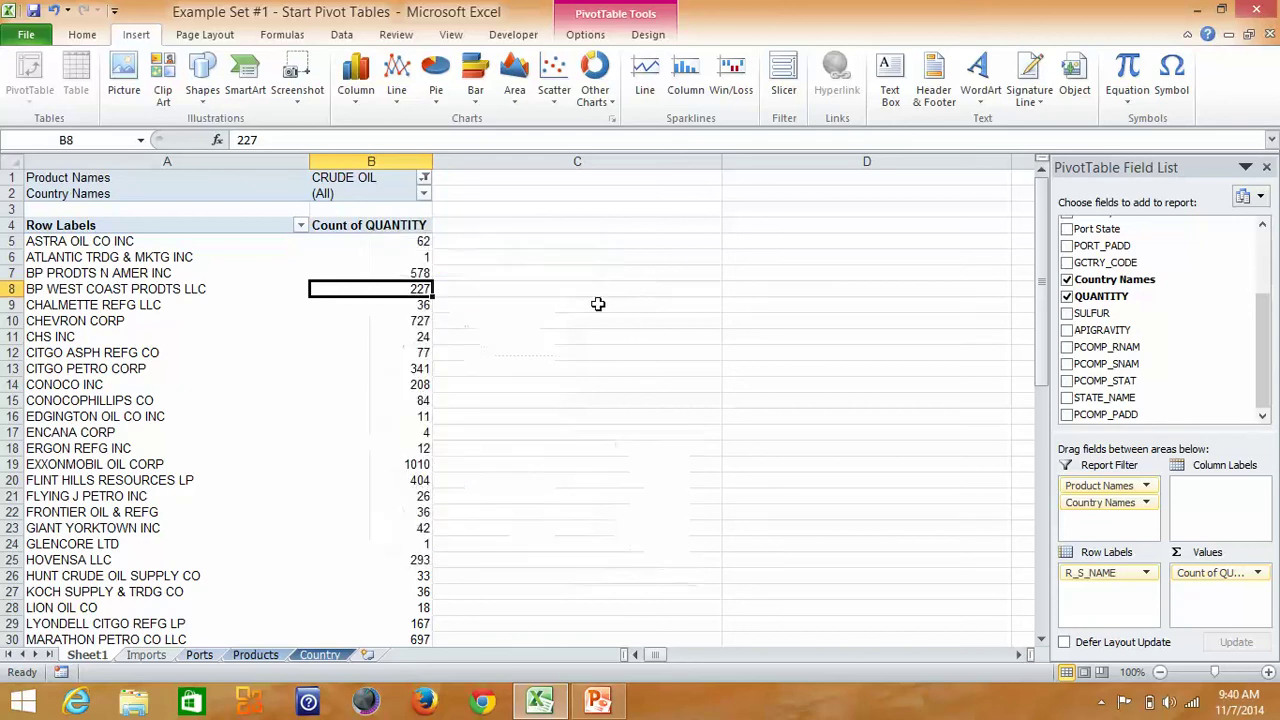
right_click(373, 290)
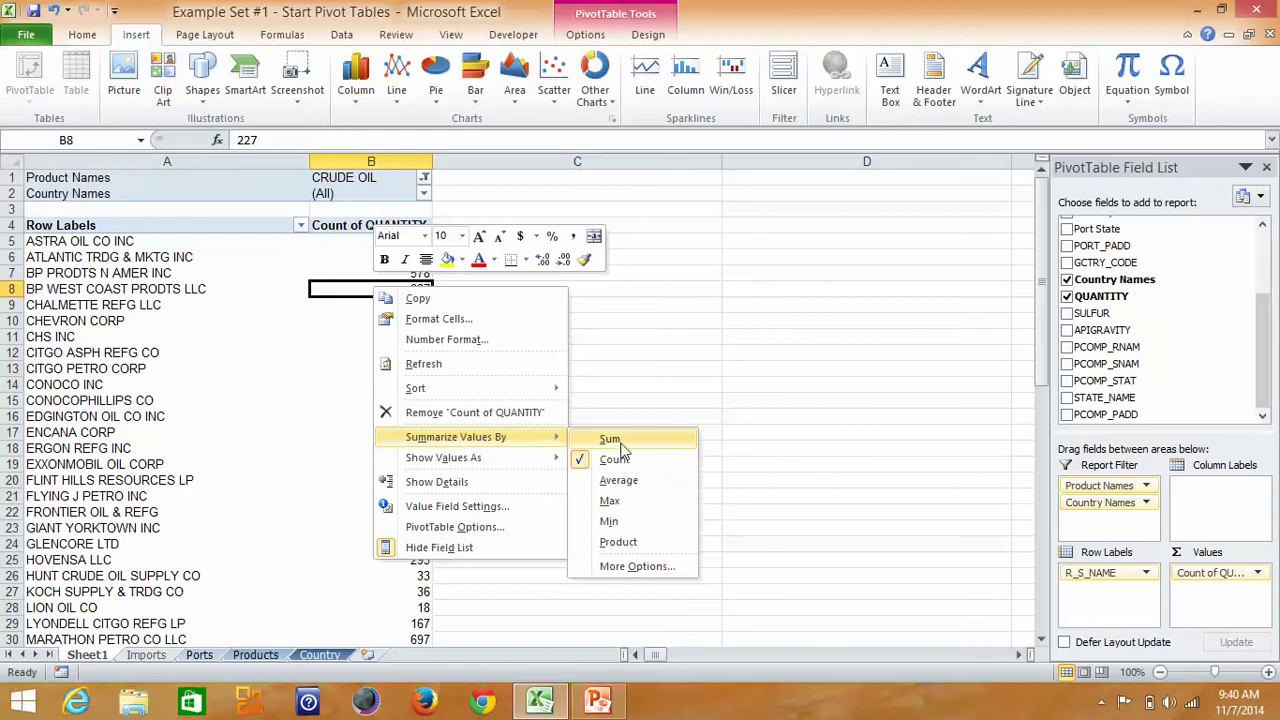
click(610, 440)
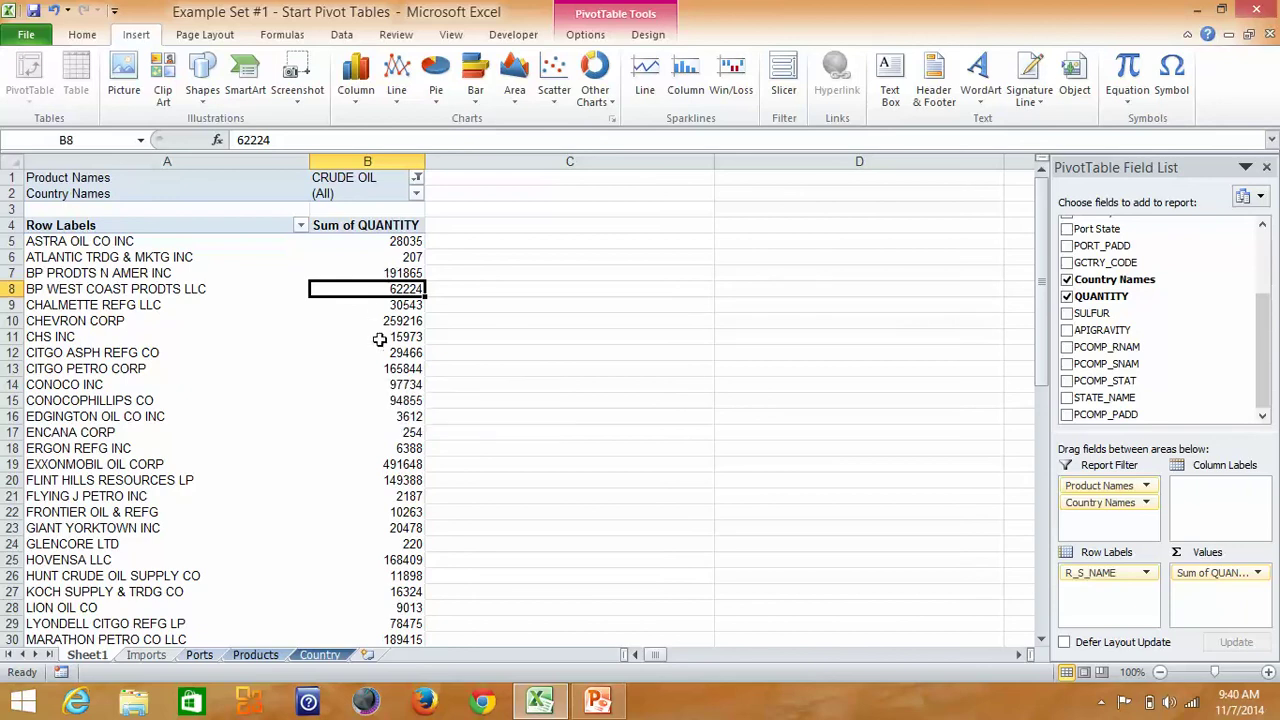
click(411, 262)
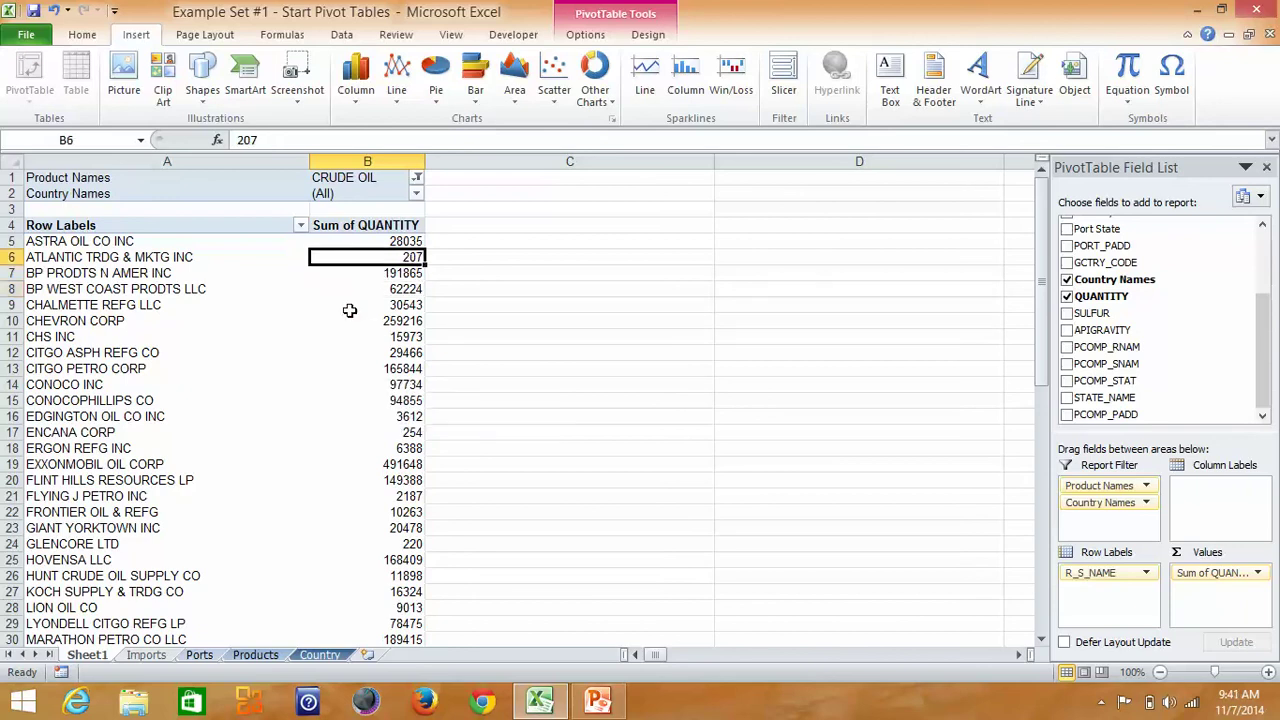
click(376, 276)
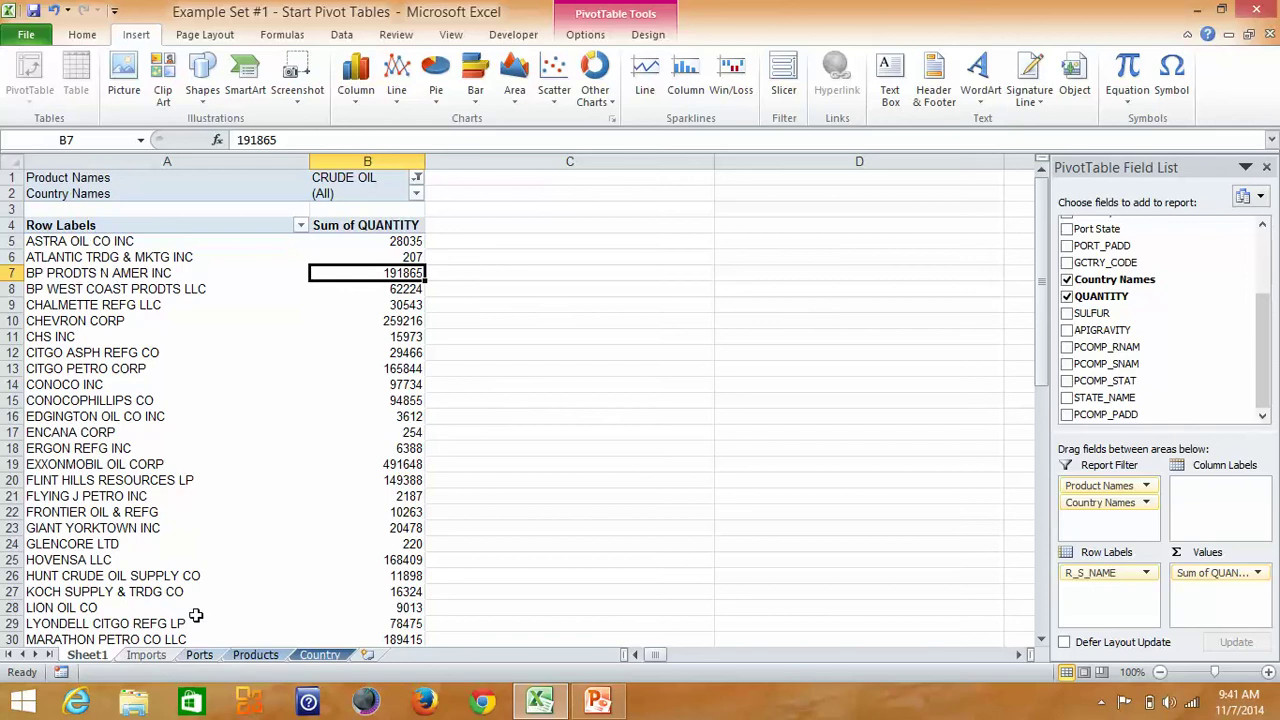
click(382, 289)
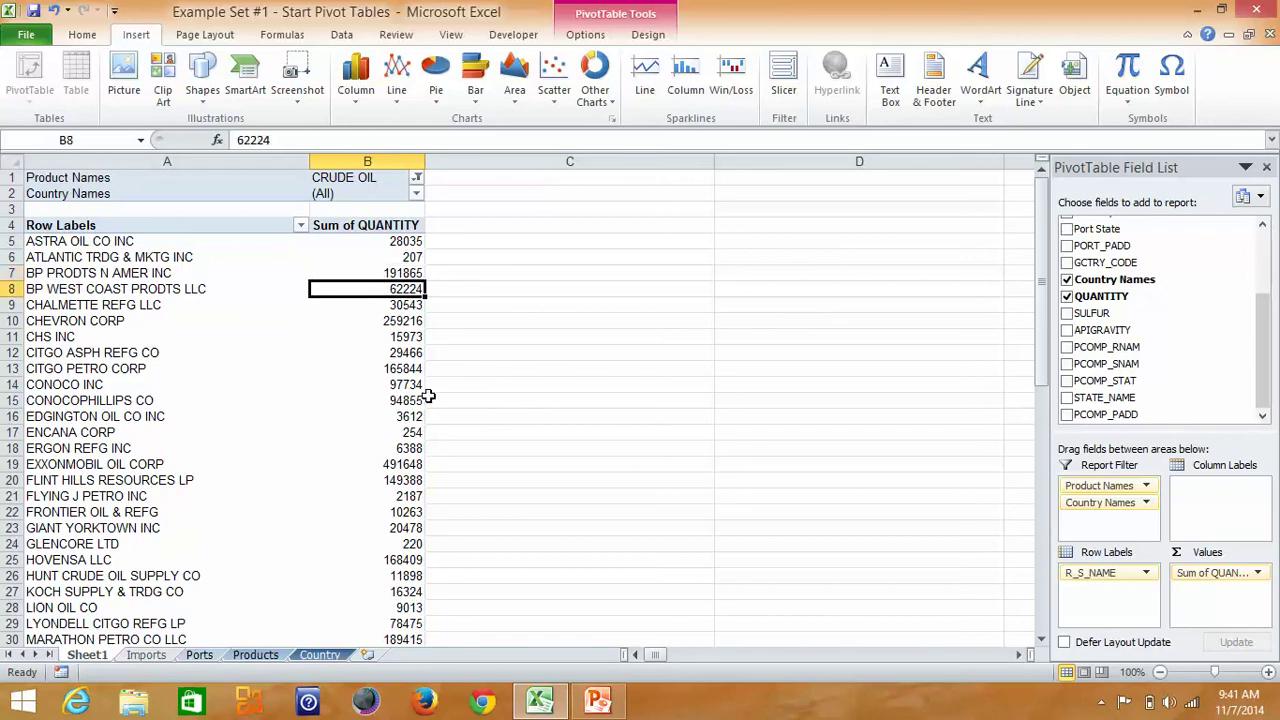